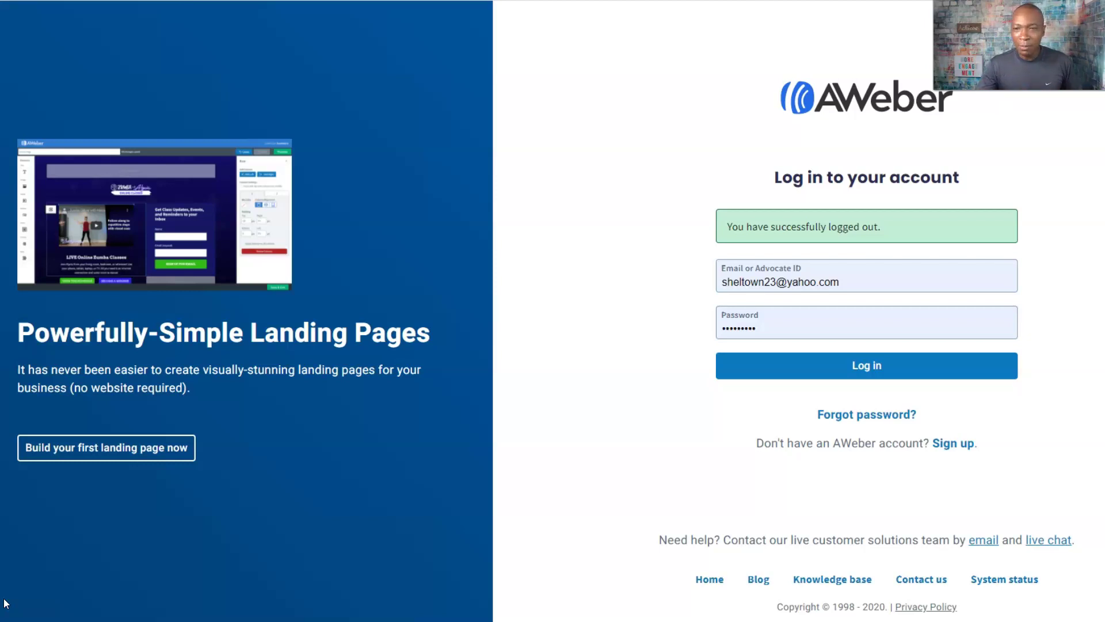
# Log in to the AWeber account and open the dashboard with subscriber stats.
pyautogui.click(840, 369)
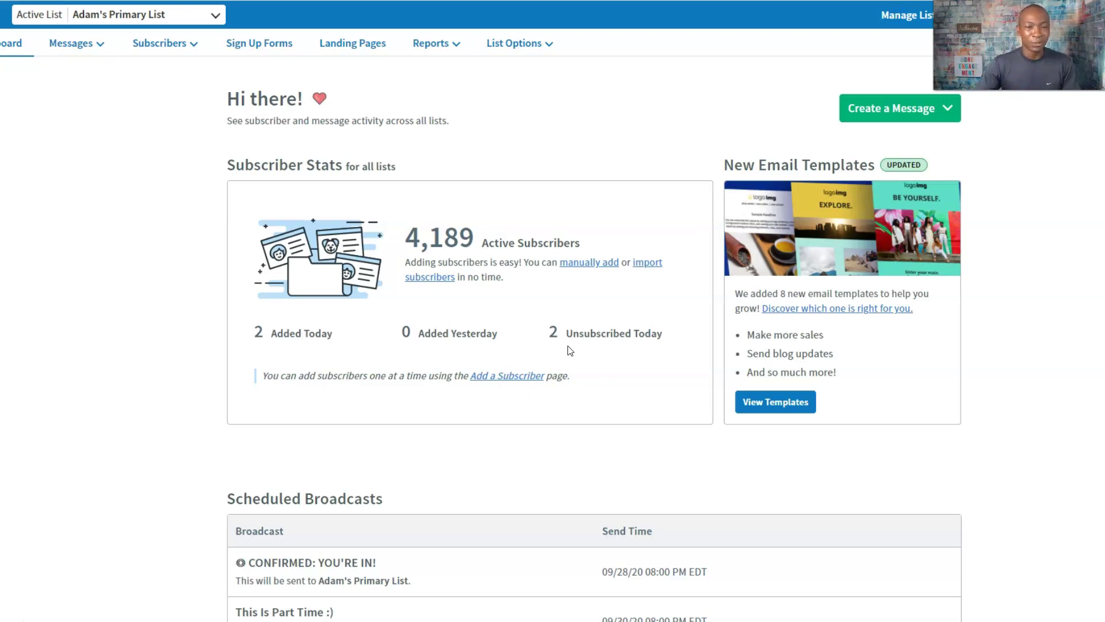
pyautogui.scroll(-2, 185, 345)
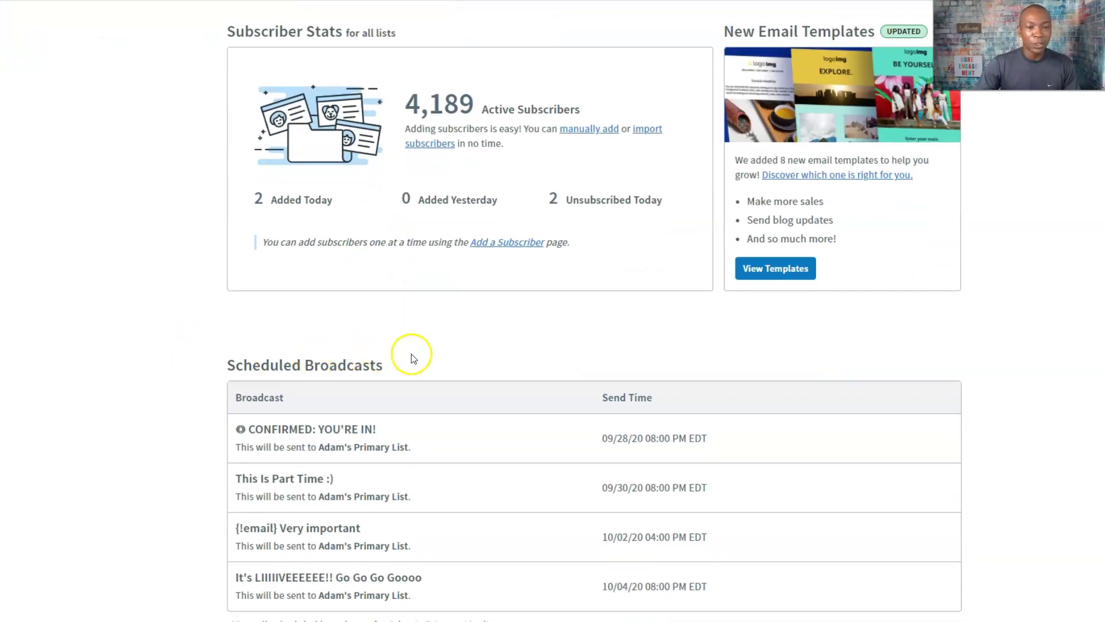
pyautogui.scroll(-1, 412, 358)
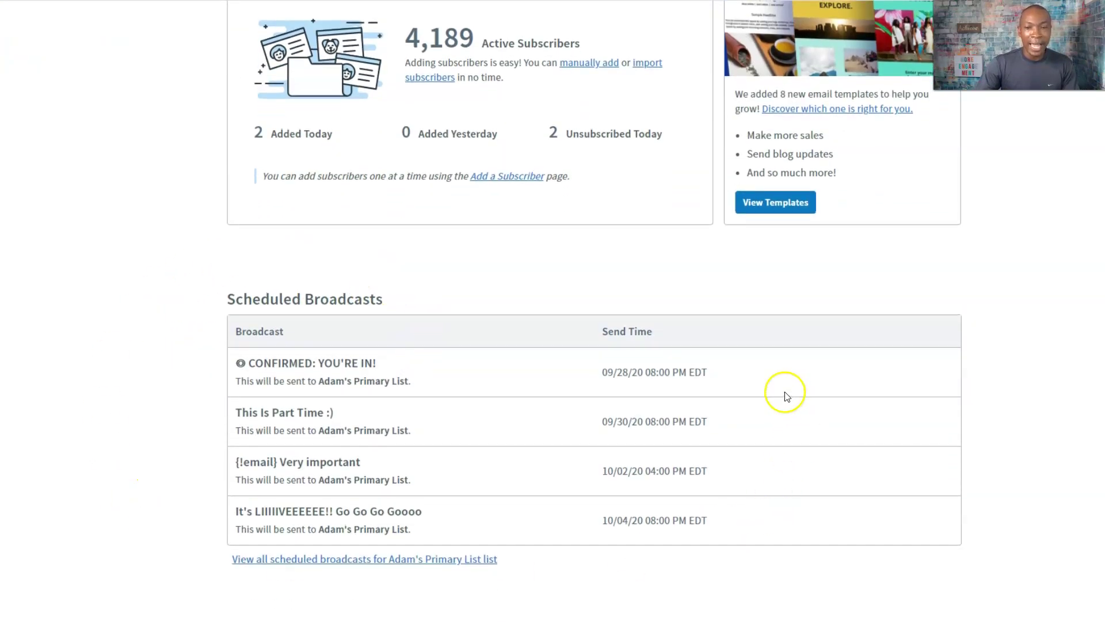
pyautogui.scroll(3, 663, 391)
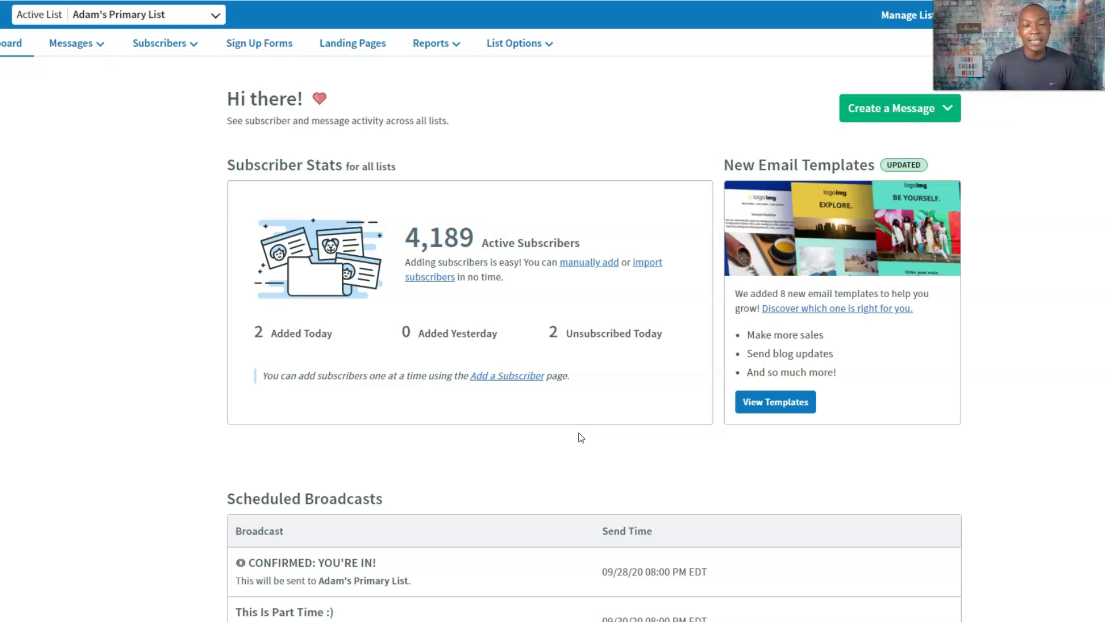
pyautogui.scroll(-7, 580, 438)
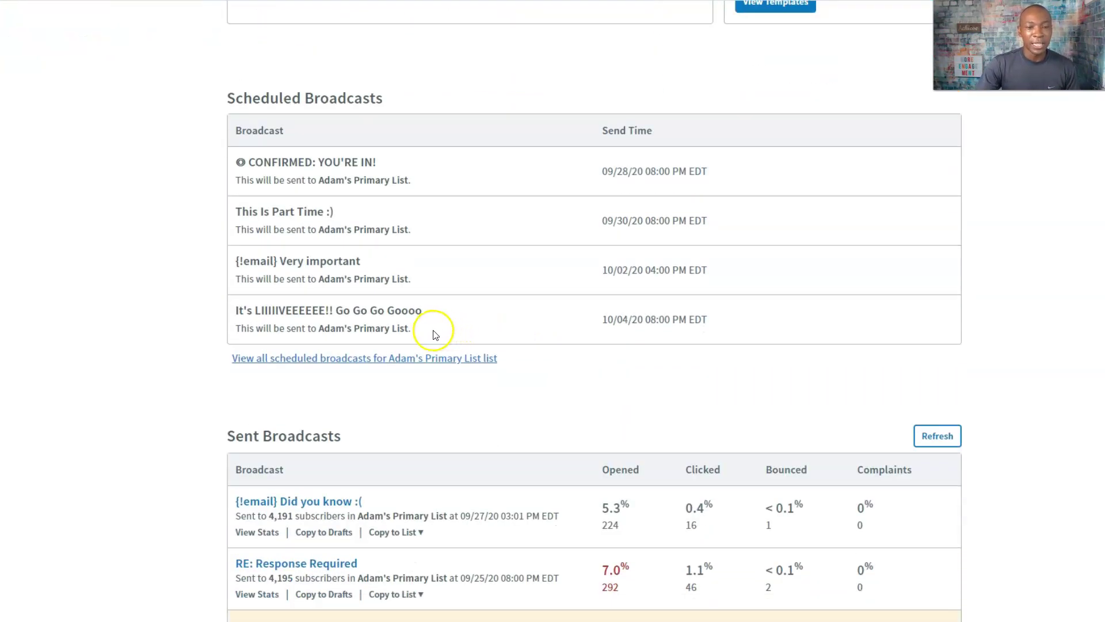
pyautogui.scroll(-8, 439, 333)
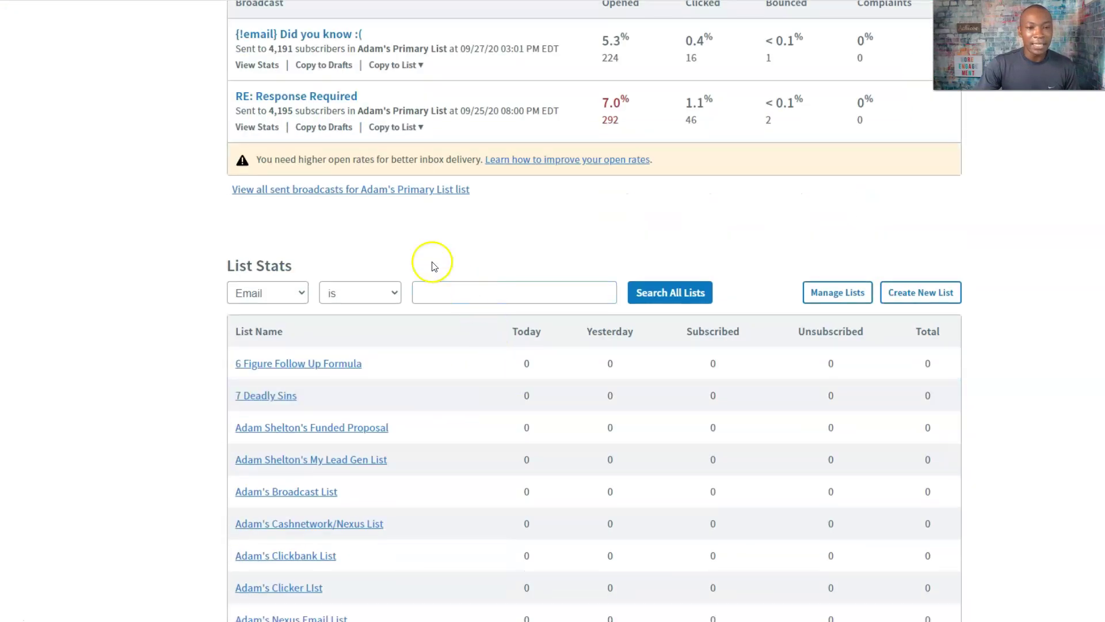
pyautogui.scroll(-2, 136, 383)
pyautogui.scroll(15, 161, 385)
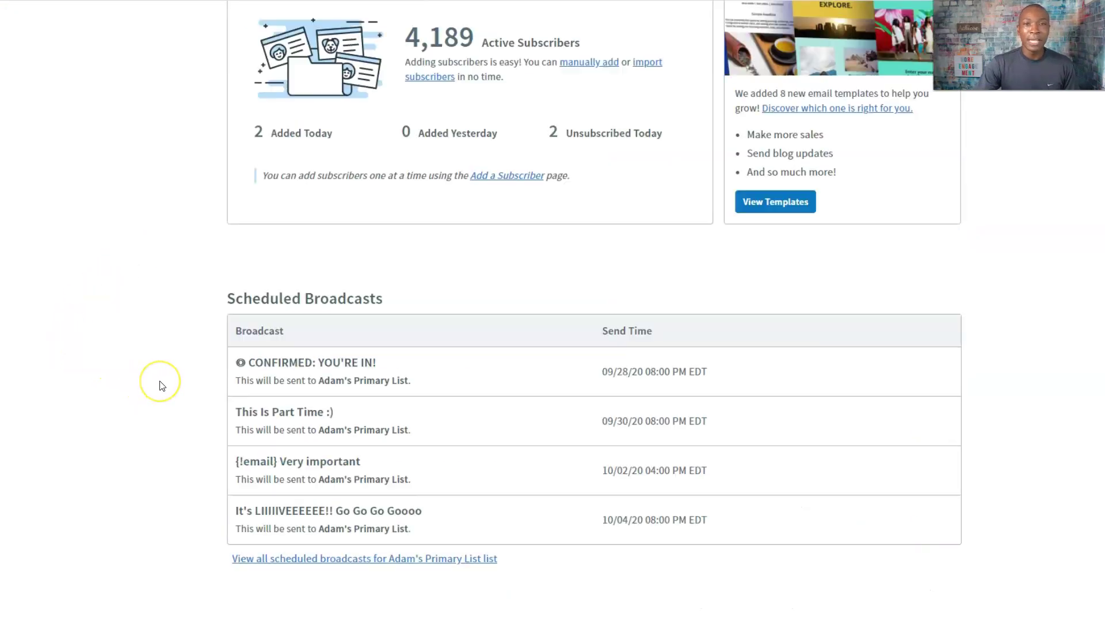
pyautogui.scroll(4, 161, 385)
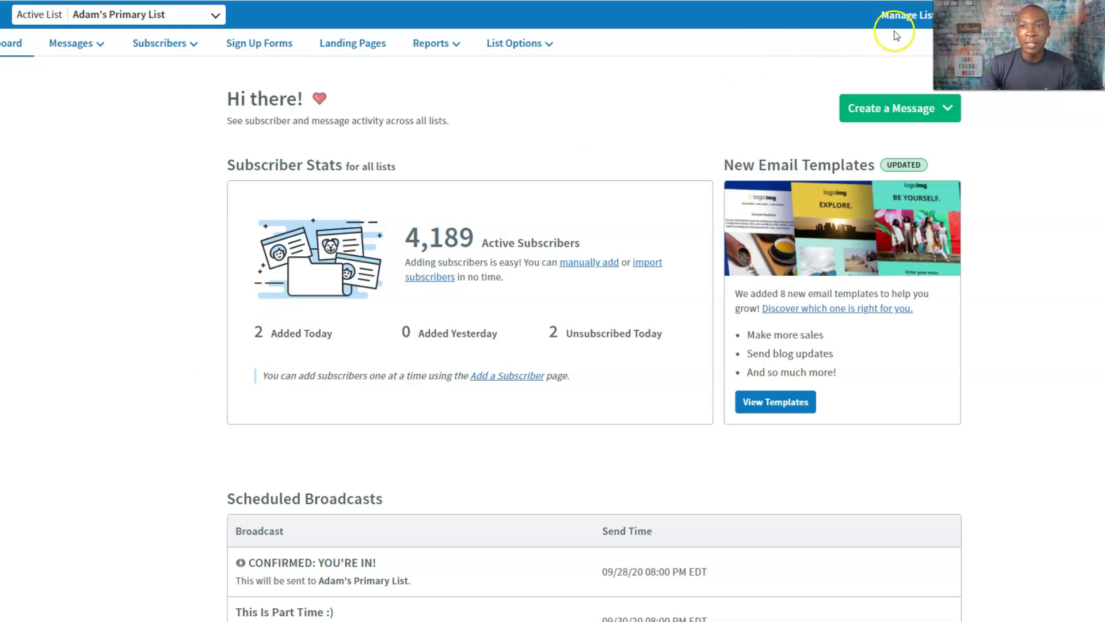
# Go to Manage Lists and start creating a new email list.
pyautogui.click(858, 24)
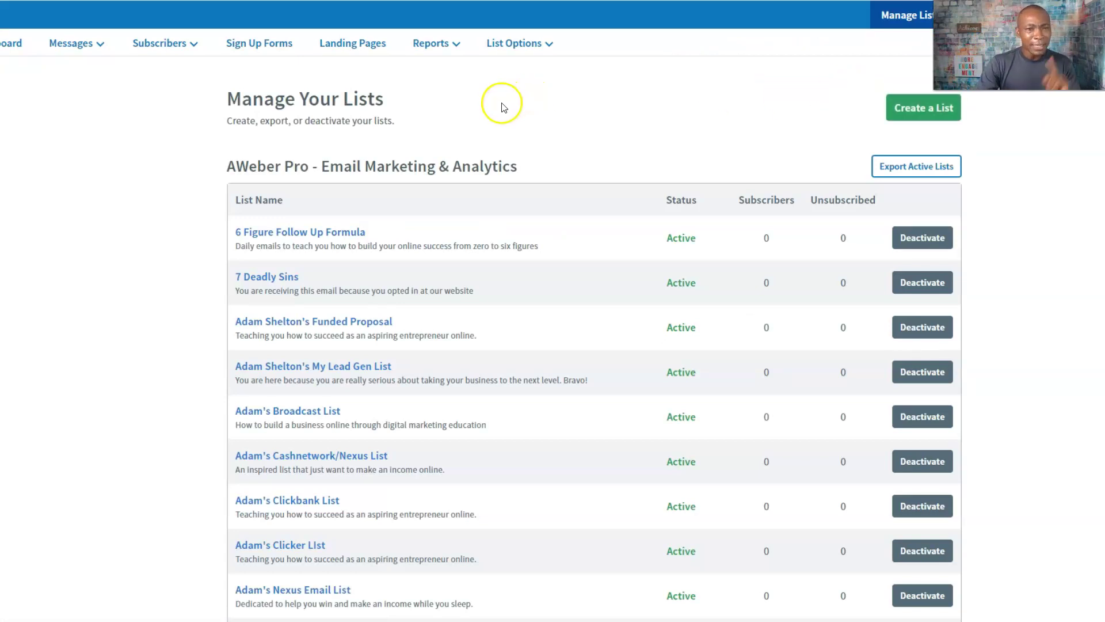
pyautogui.click(915, 113)
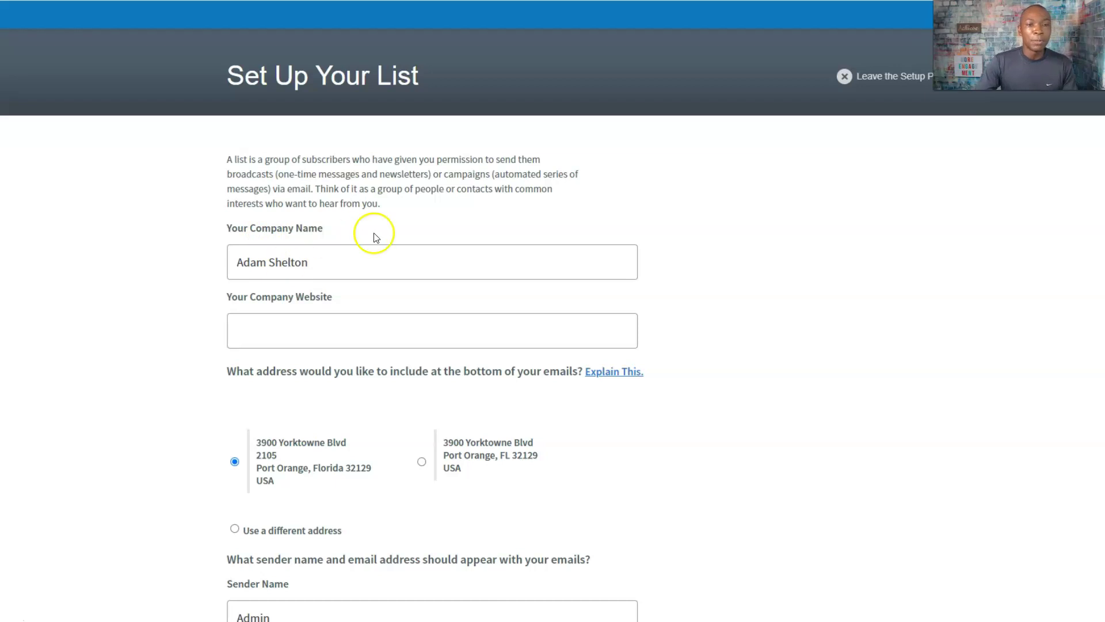
# Enter the company's .com website address in Your Company Website, fixing the typos.
pyautogui.click(288, 336)
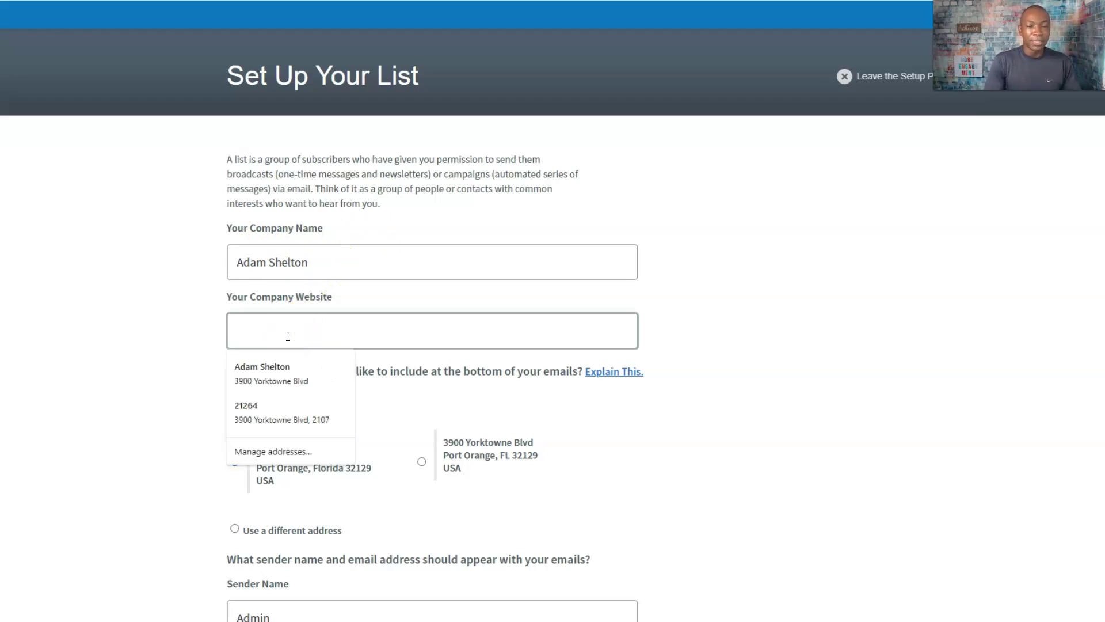
pyautogui.write('www.a')
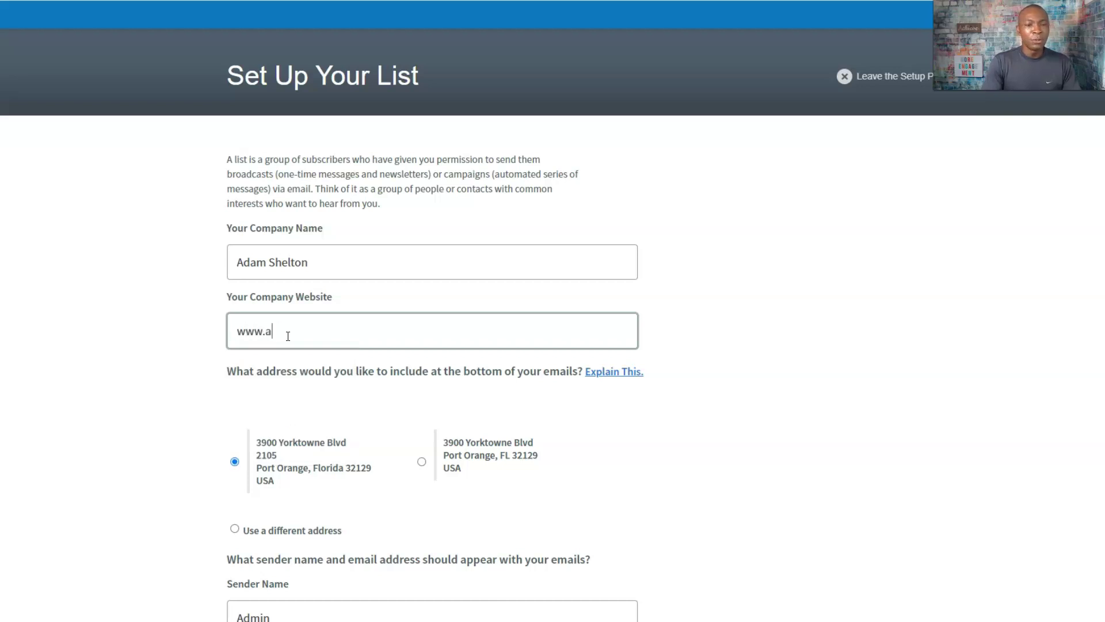
pyautogui.write('dameshlton')
pyautogui.press('BackSpace')
pyautogui.press('BackSpace')
pyautogui.press('BackSpace')
pyautogui.press('BackSpace')
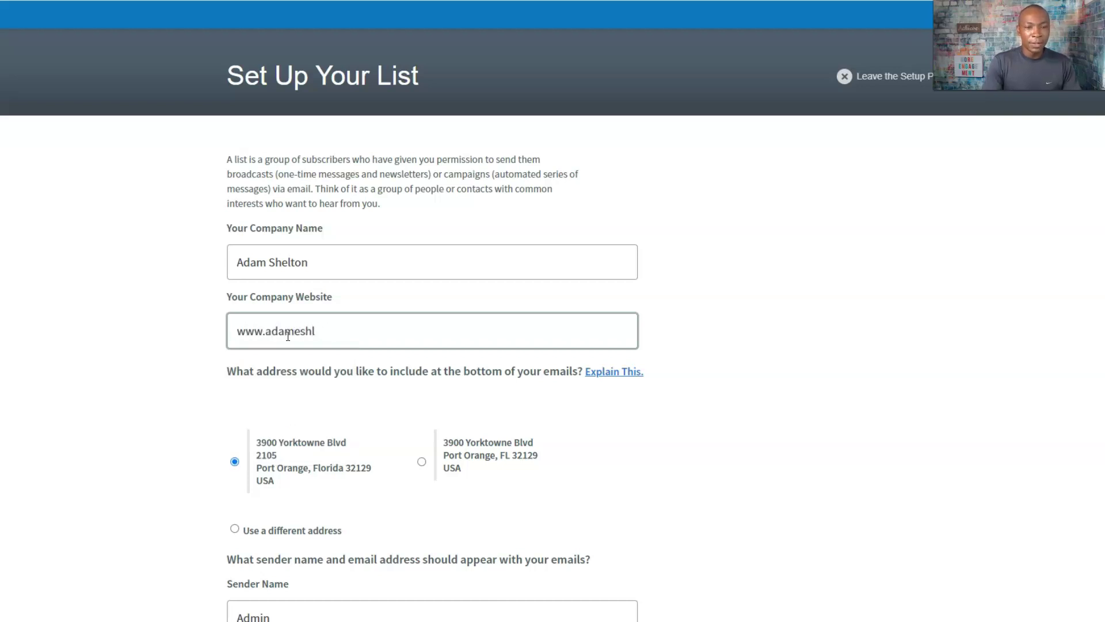
pyautogui.write('elton.com')
pyautogui.press('BackSpace')
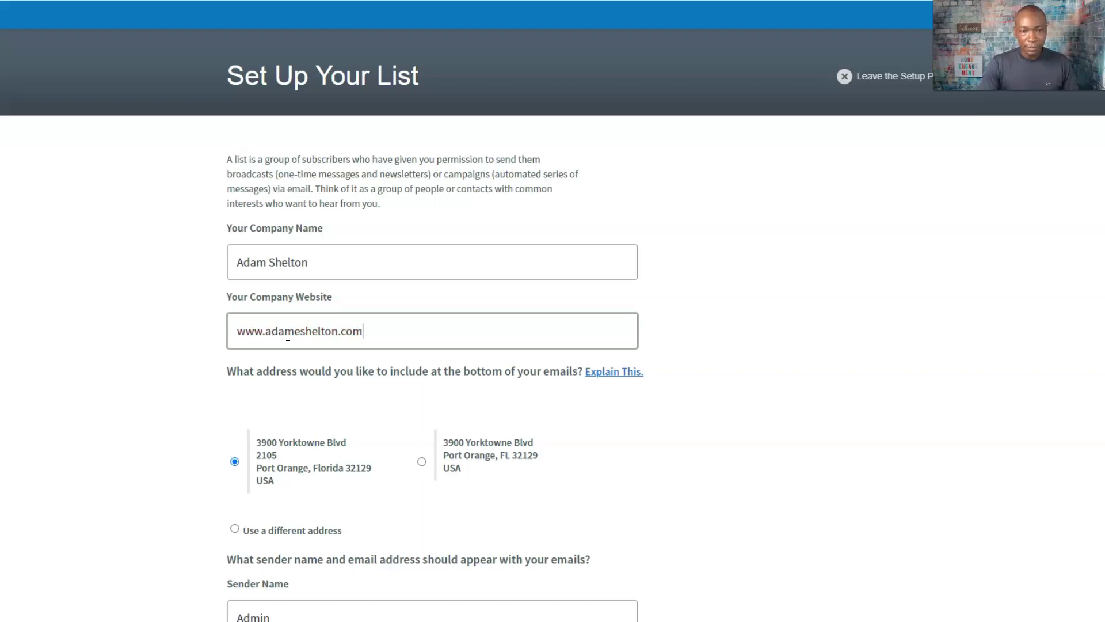
pyautogui.scroll(-2, 176, 403)
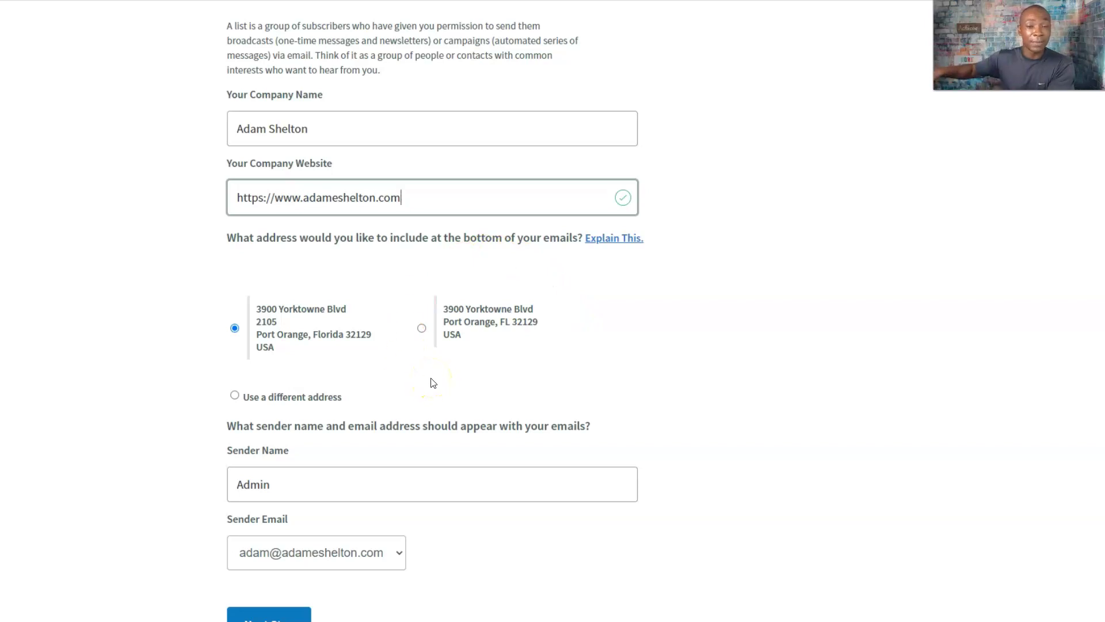
# Use the shorter footer mailing address and replace the sender name with the sender's first name.
pyautogui.click(422, 329)
pyautogui.scroll(-2, 460, 351)
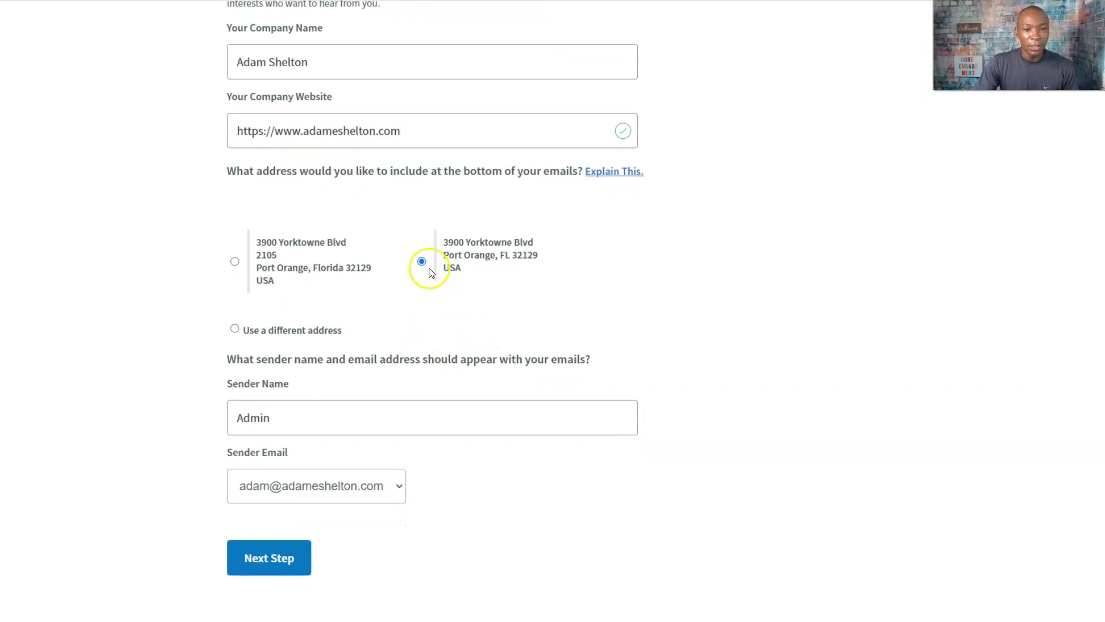
pyautogui.scroll(-3, 407, 304)
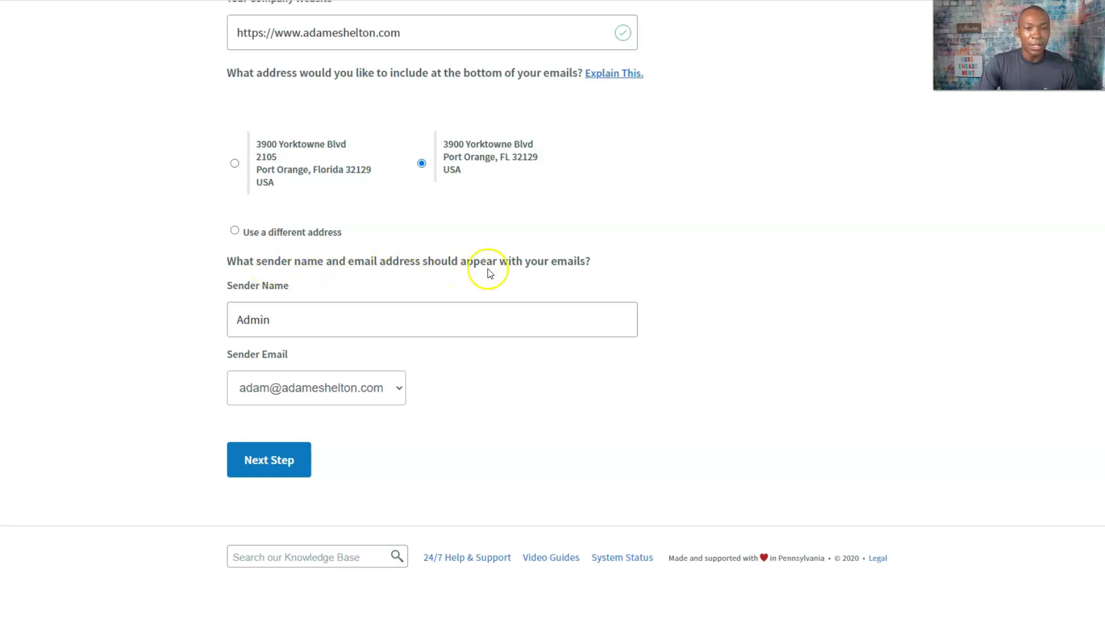
pyautogui.click(307, 326)
pyautogui.hotkey('ctrl', 'a')
pyautogui.write('Adam')
pyautogui.press('BackSpace')
pyautogui.press('BackSpace')
pyautogui.write('am')
pyautogui.click(81, 296)
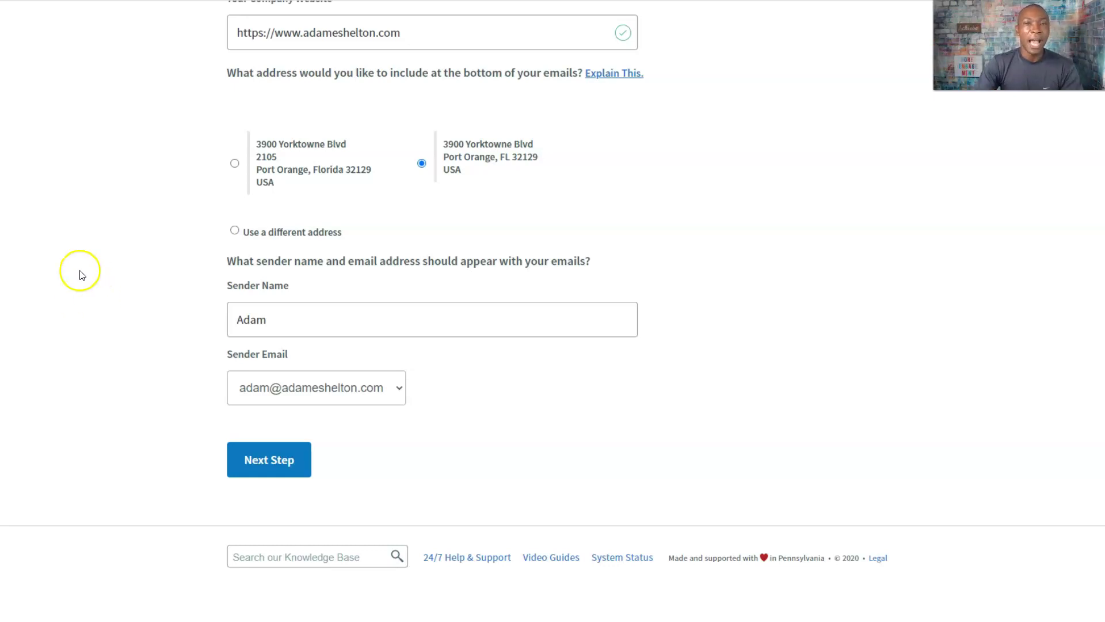
# Cancel adding a new sender email, keep the existing address, and proceed to Describe Your List.
pyautogui.click(323, 390)
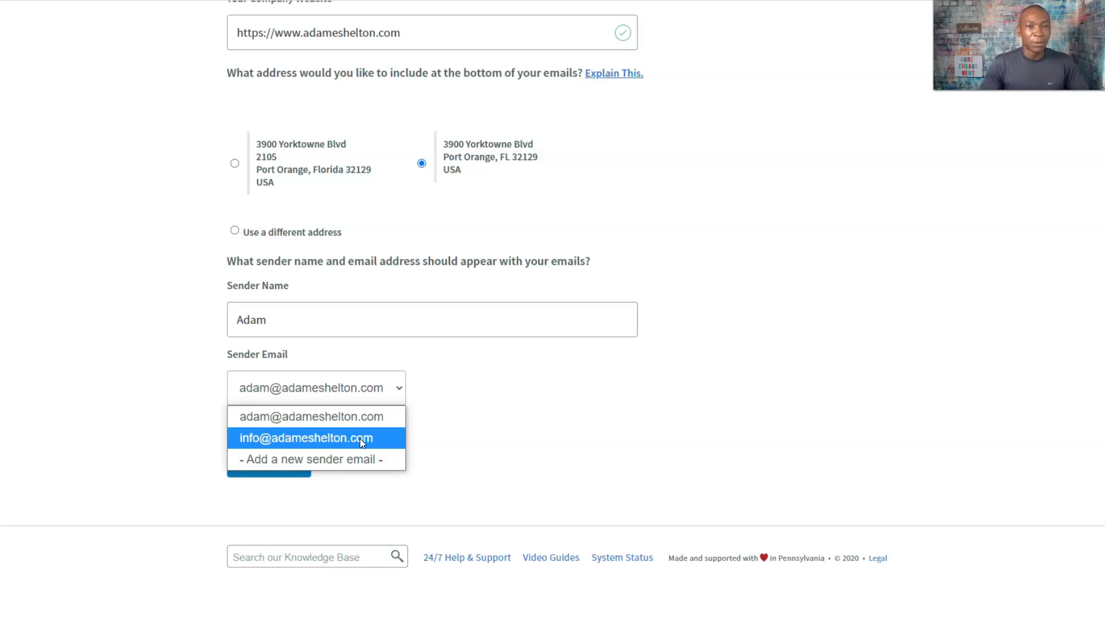
pyautogui.click(274, 459)
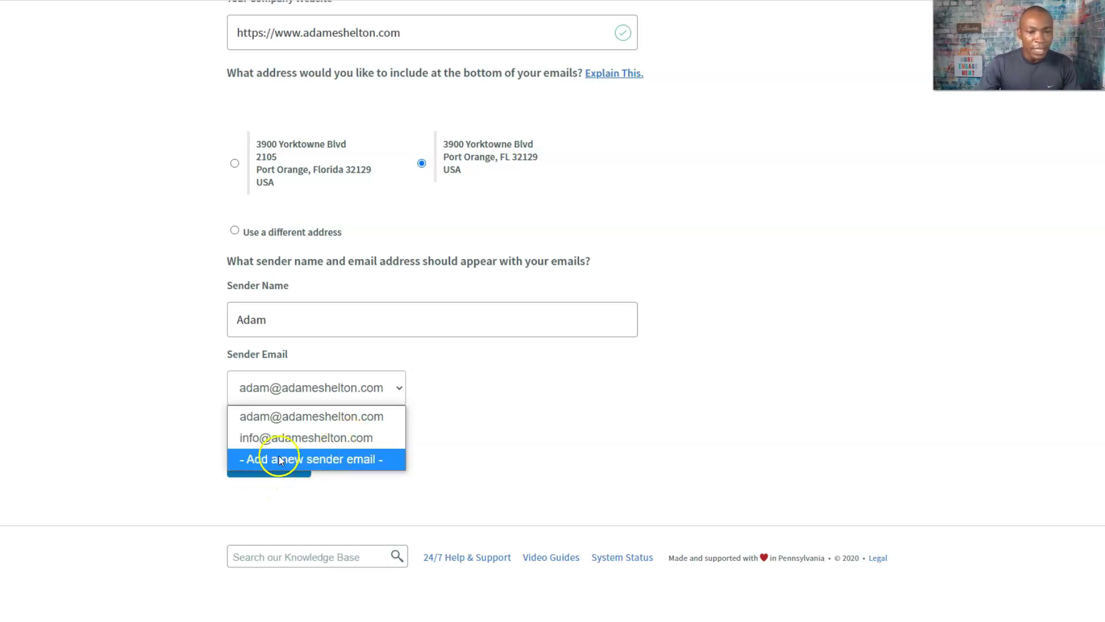
pyautogui.click(287, 459)
pyautogui.click(386, 311)
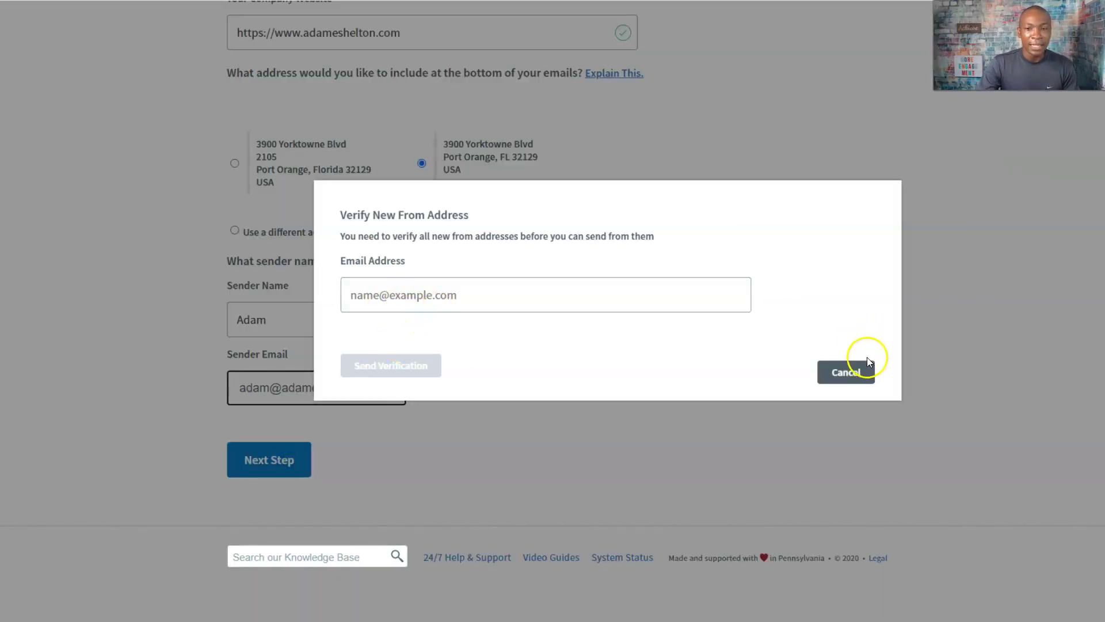
pyautogui.click(842, 379)
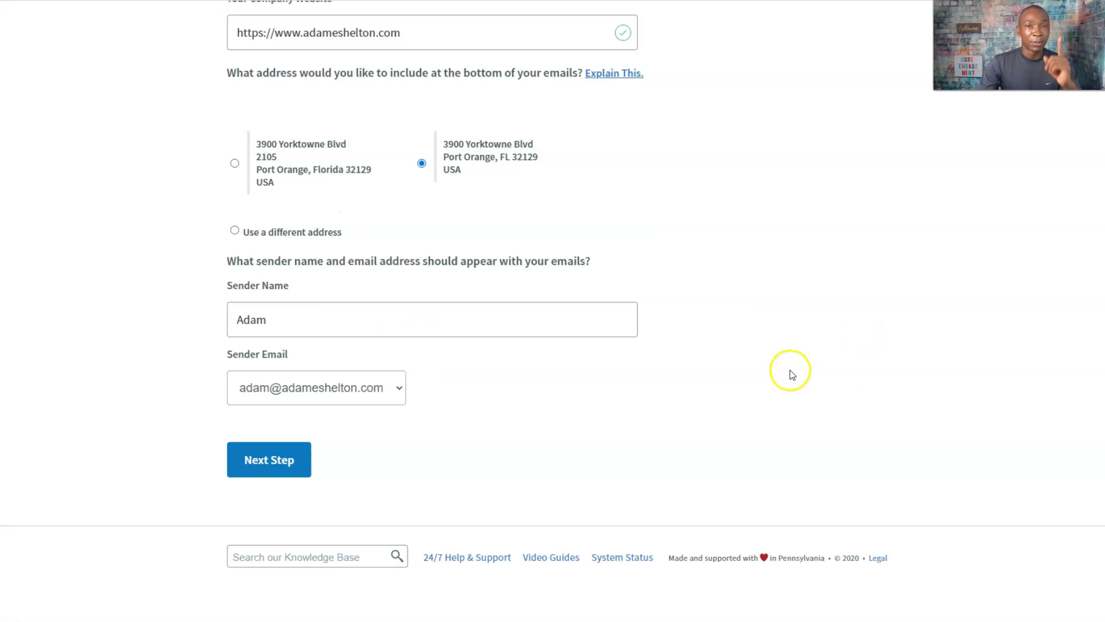
pyautogui.click(267, 459)
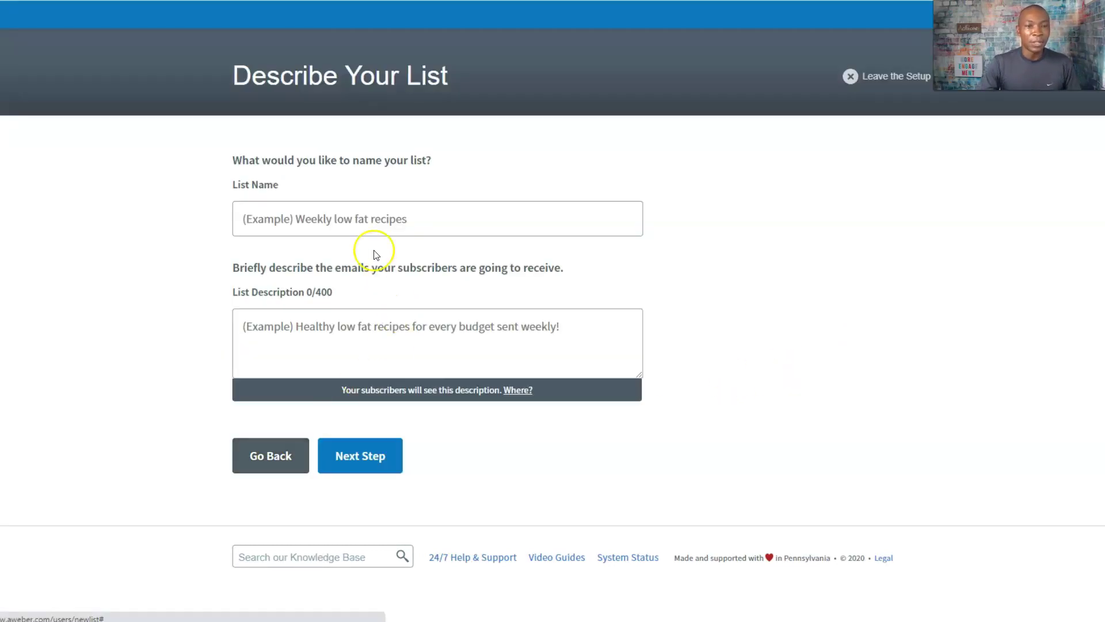
# Name the list 'Social Media Facebook List'.
pyautogui.click(375, 220)
pyautogui.write('Soc')
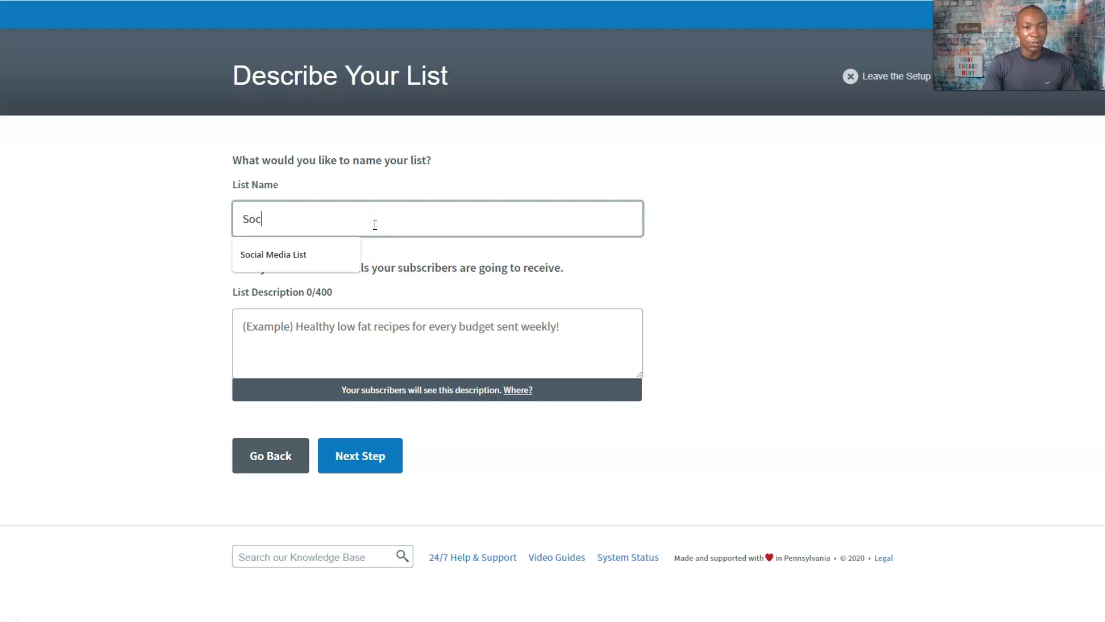
pyautogui.write('ial Media Facevbo')
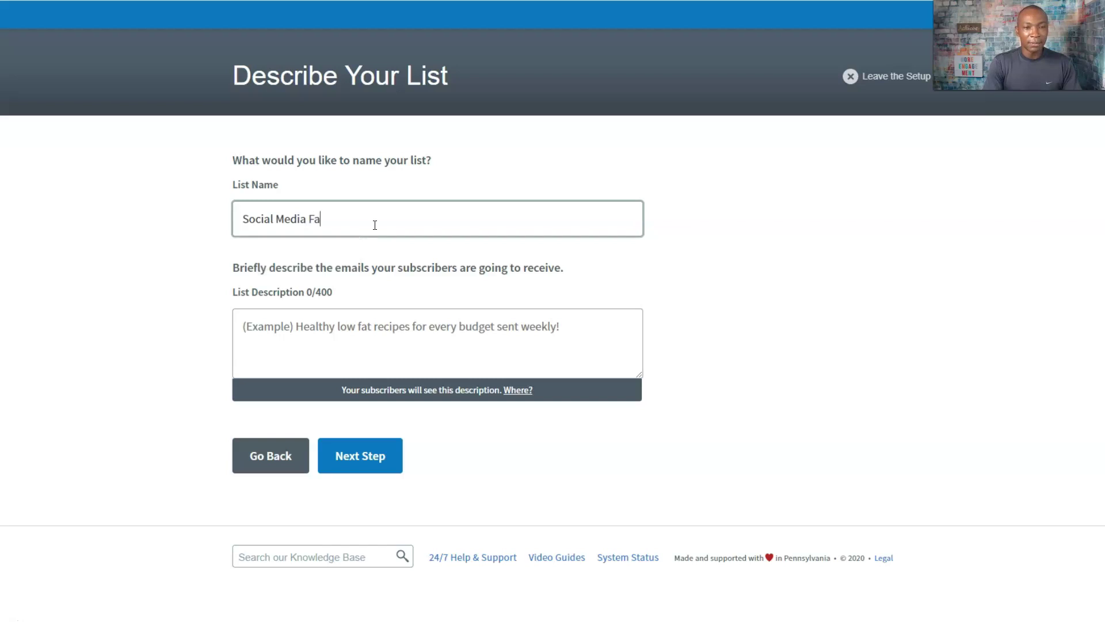
pyautogui.press('BackSpace')
pyautogui.press('BackSpace')
pyautogui.press('BackSpace')
pyautogui.write('book List')
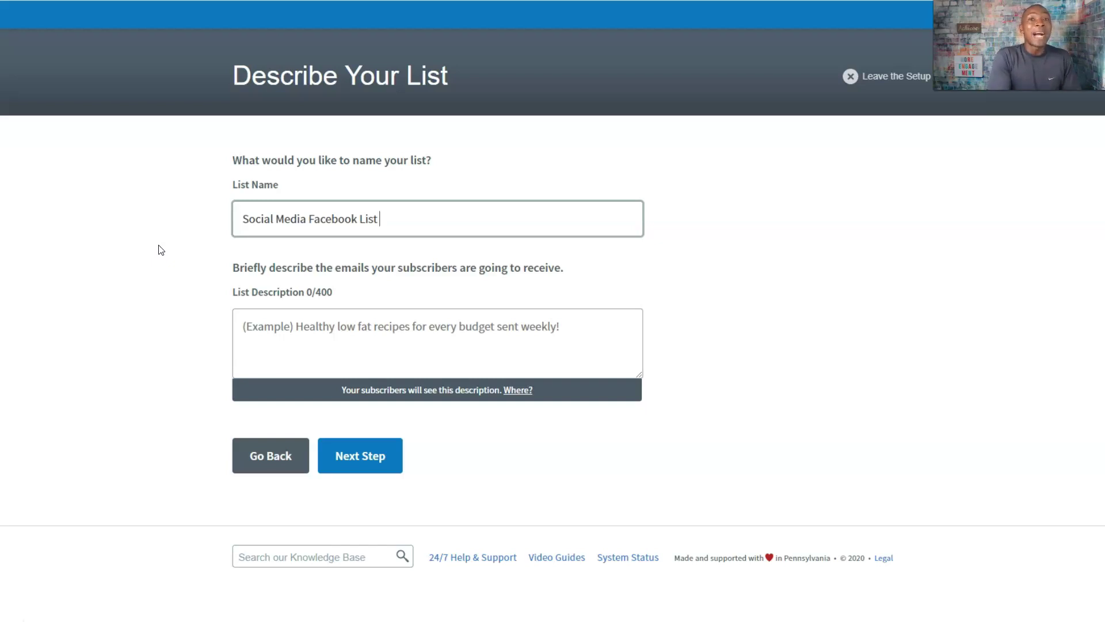
# Describe the list as 'Up to Date Video Content on how to make money online.'.
pyautogui.click(293, 339)
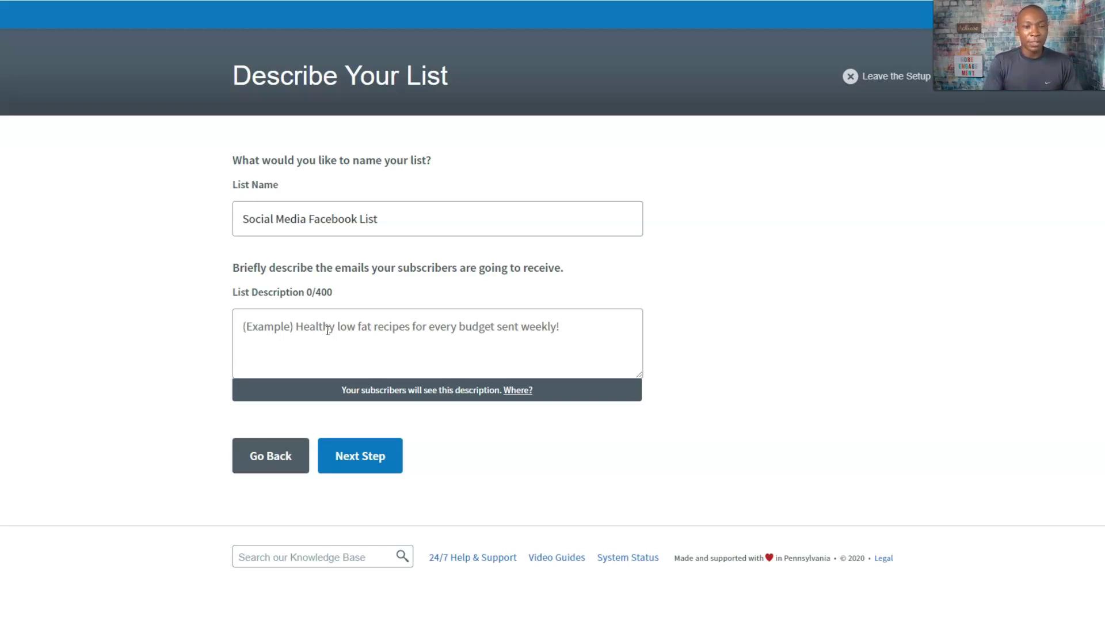
pyautogui.write('Up to')
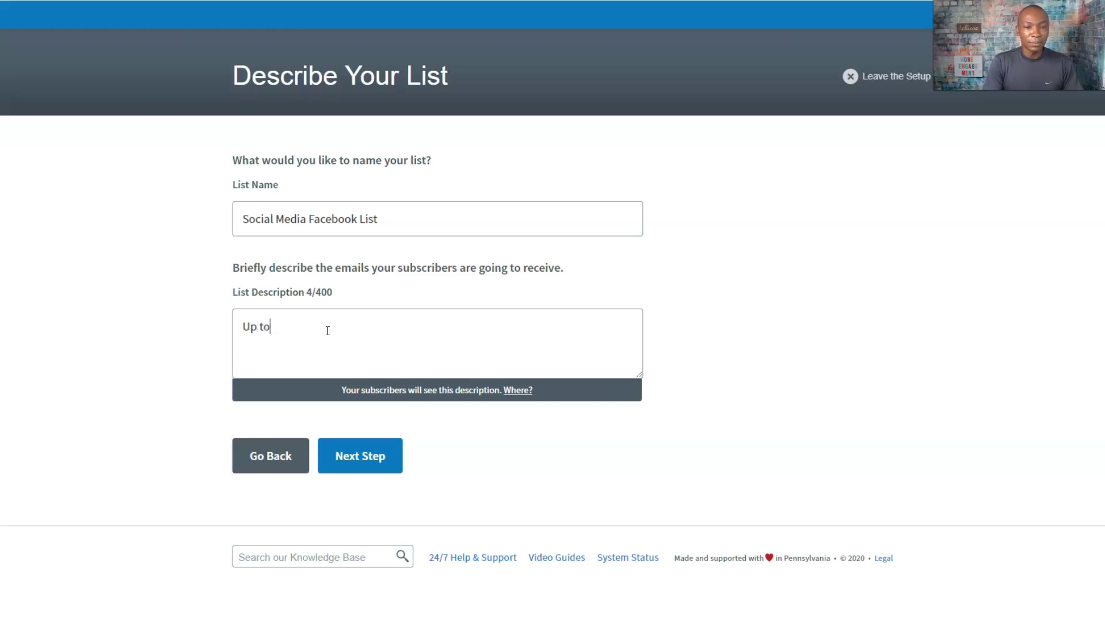
pyautogui.write(' Date Video')
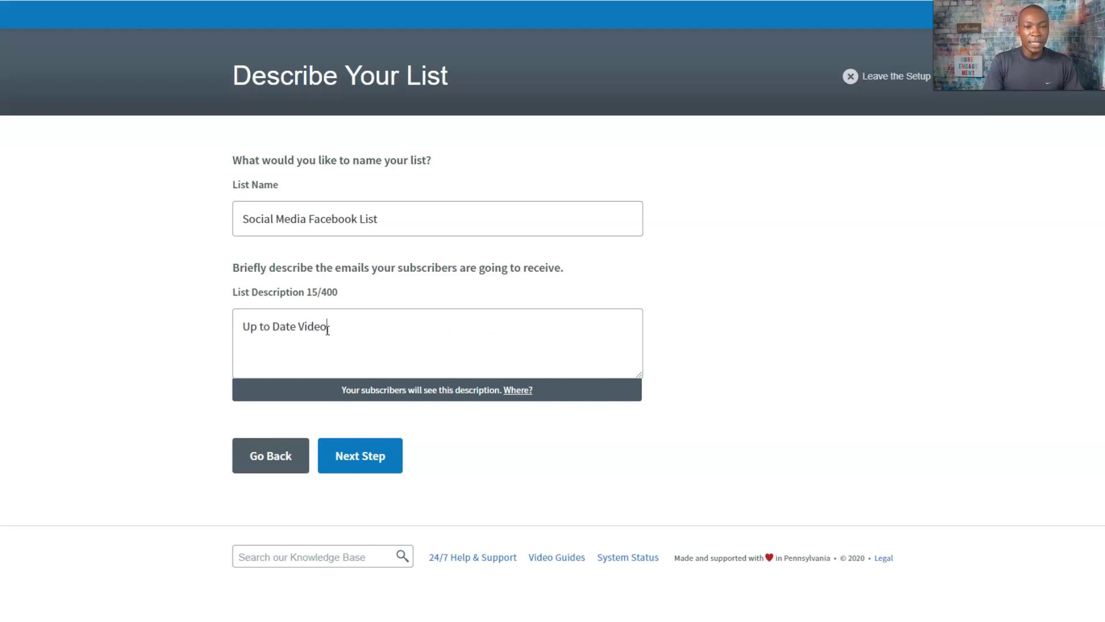
pyautogui.write(' Content on how ')
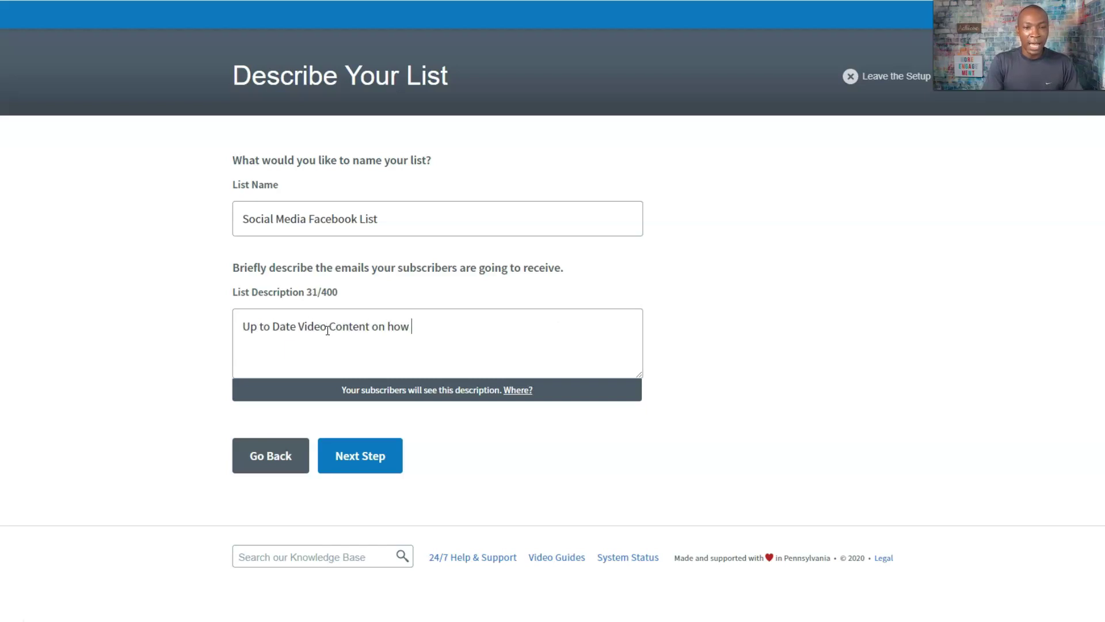
pyautogui.write('to make money mo')
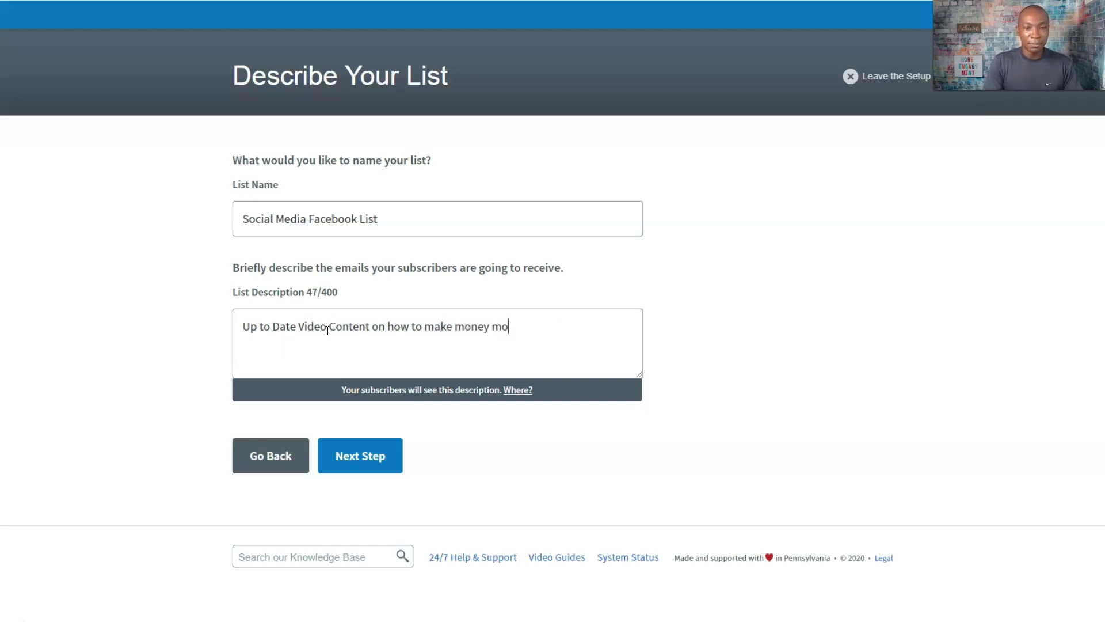
pyautogui.press('BackSpace')
pyautogui.press('BackSpace')
pyautogui.write('online.')
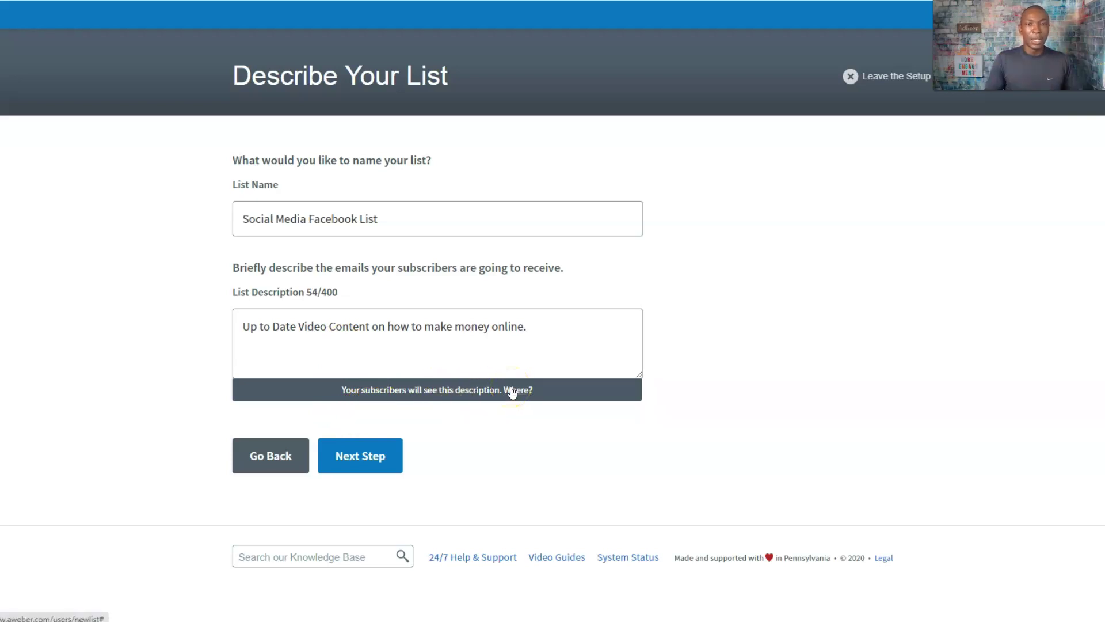
pyautogui.click(512, 391)
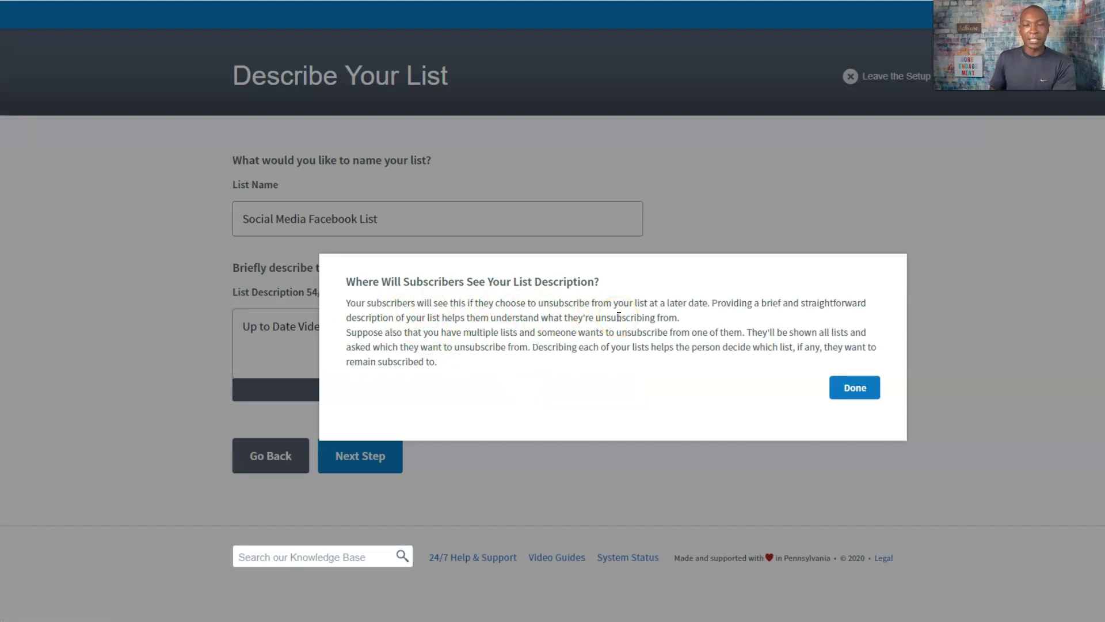
pyautogui.click(856, 389)
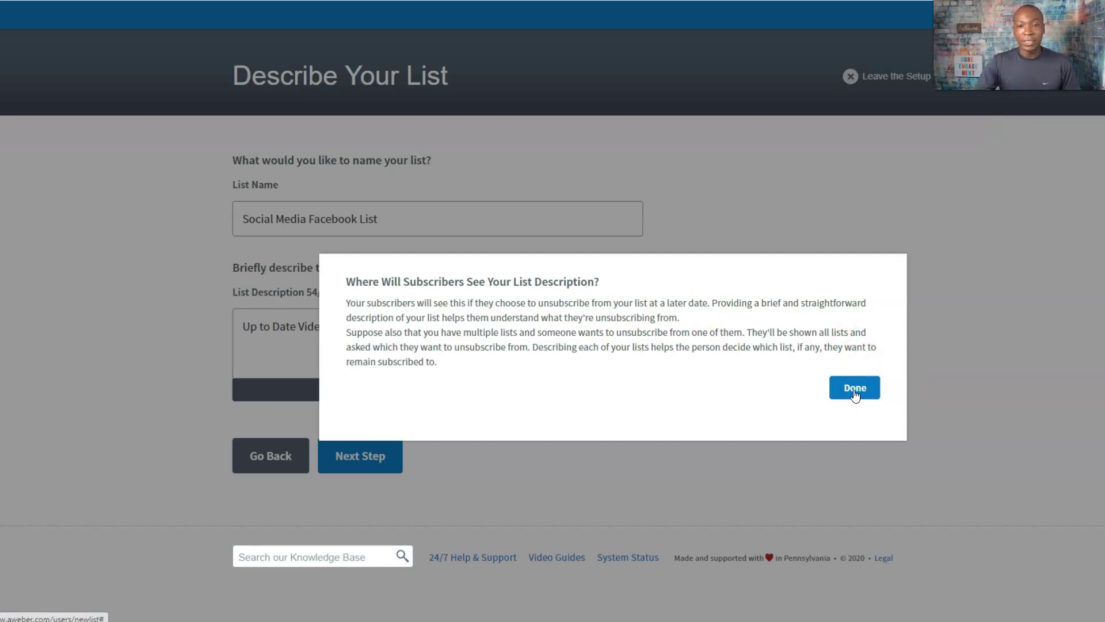
pyautogui.click(855, 389)
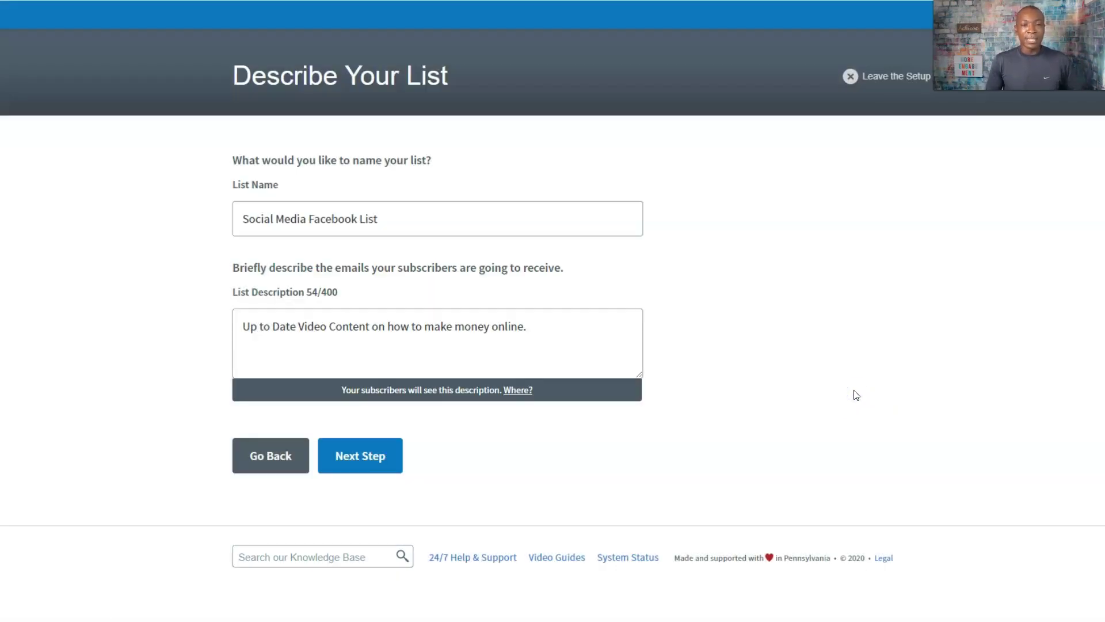
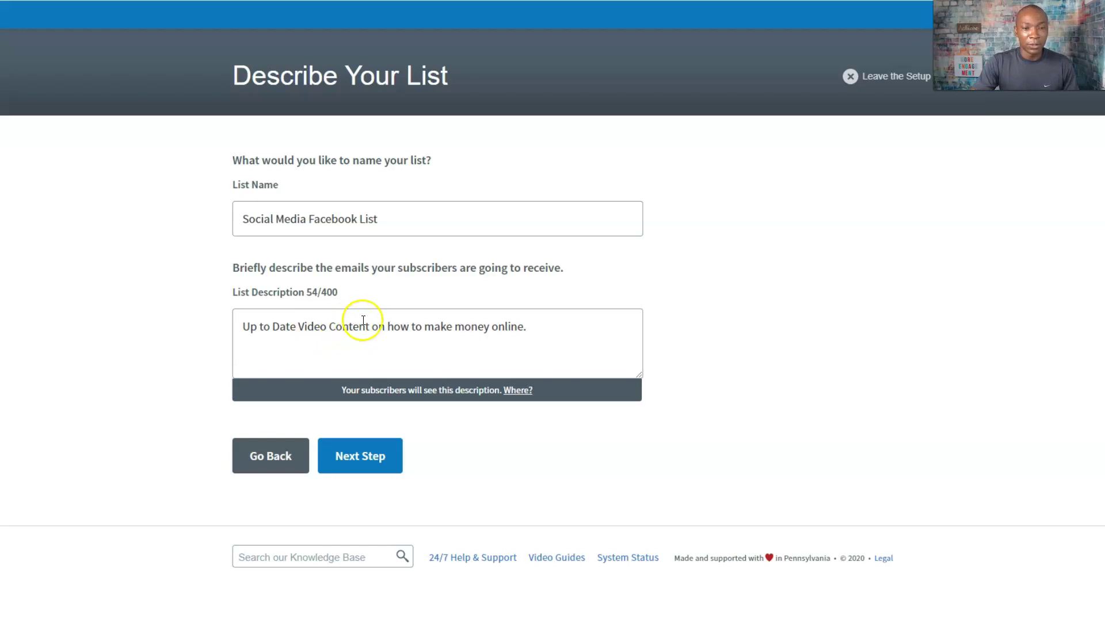
# Replace 'Video' with 'Social Media' in the list description and go to the next step.
pyautogui.click(328, 323)
pyautogui.press('BackSpace')
pyautogui.press('BackSpace')
pyautogui.press('BackSpace')
pyautogui.press('BackSpace')
pyautogui.press('BackSpace')
pyautogui.press('BackSpace')
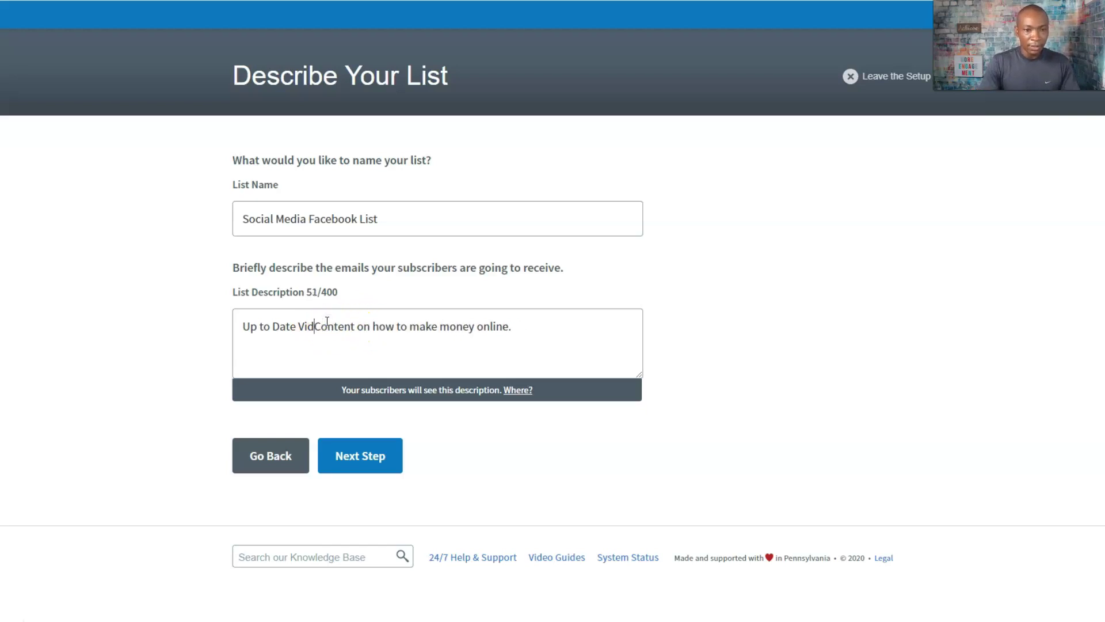
pyautogui.write('Social Medi')
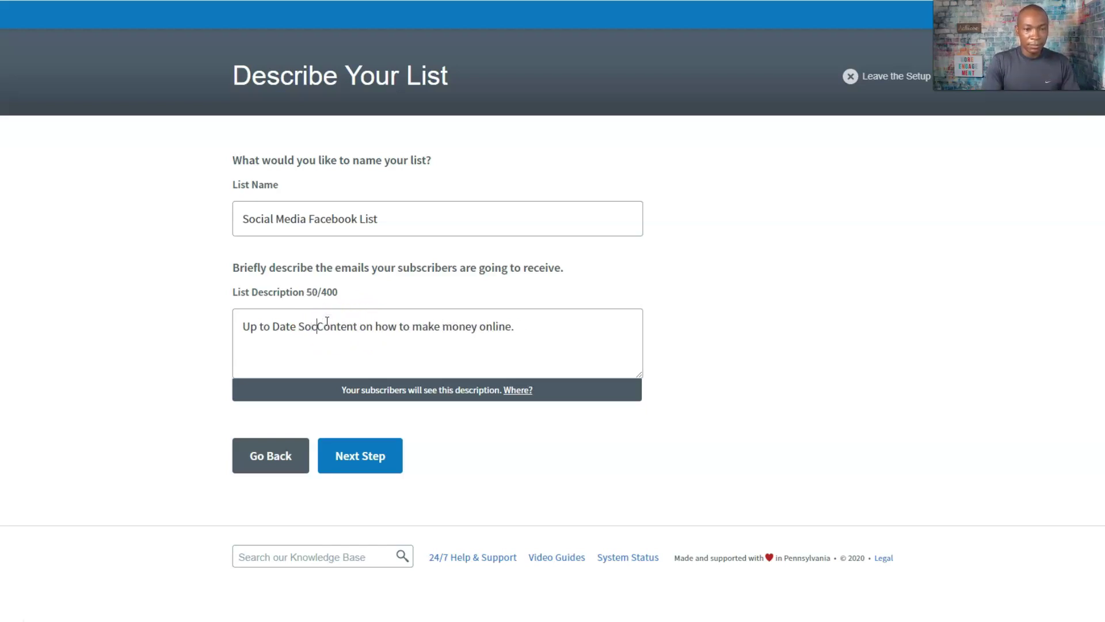
pyautogui.write('a')
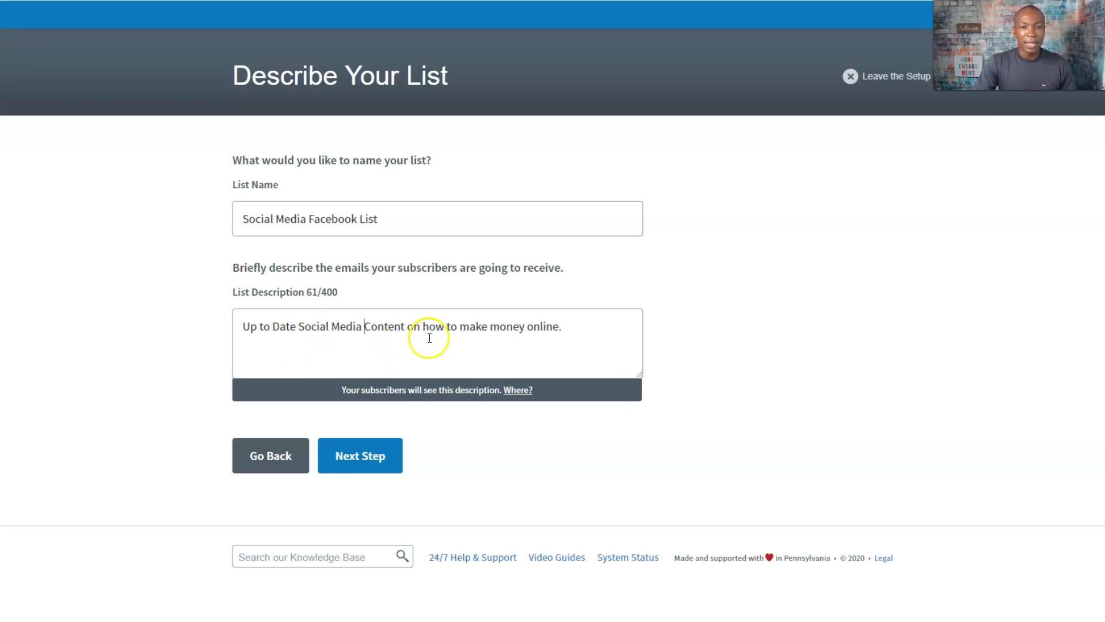
pyautogui.click(366, 462)
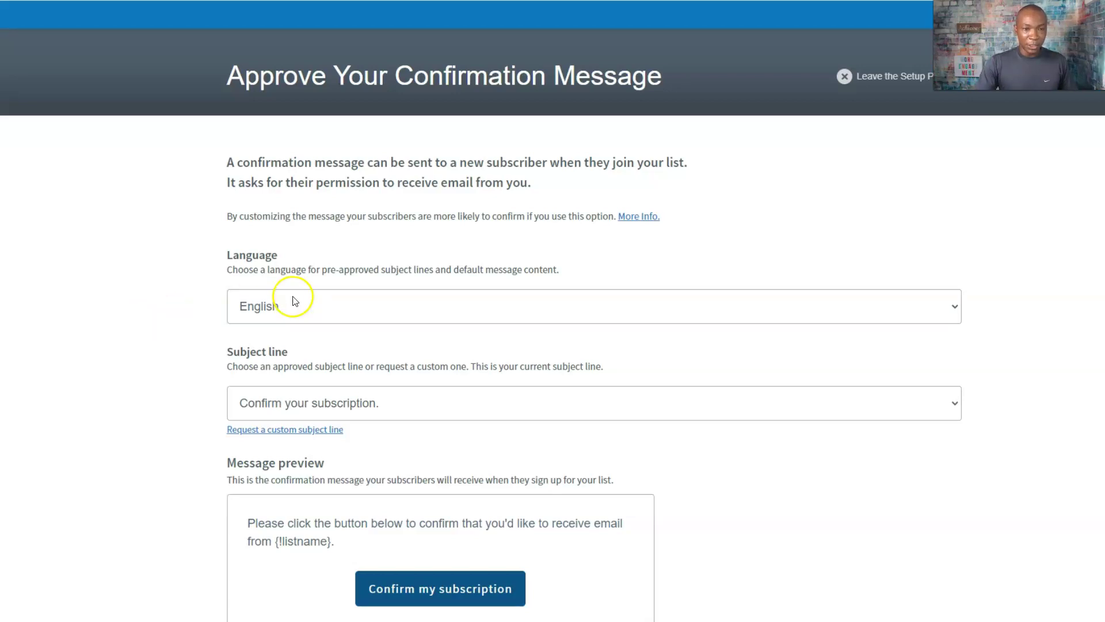
# Scroll through the English confirmation message to review it.
pyautogui.scroll(-1, 220, 329)
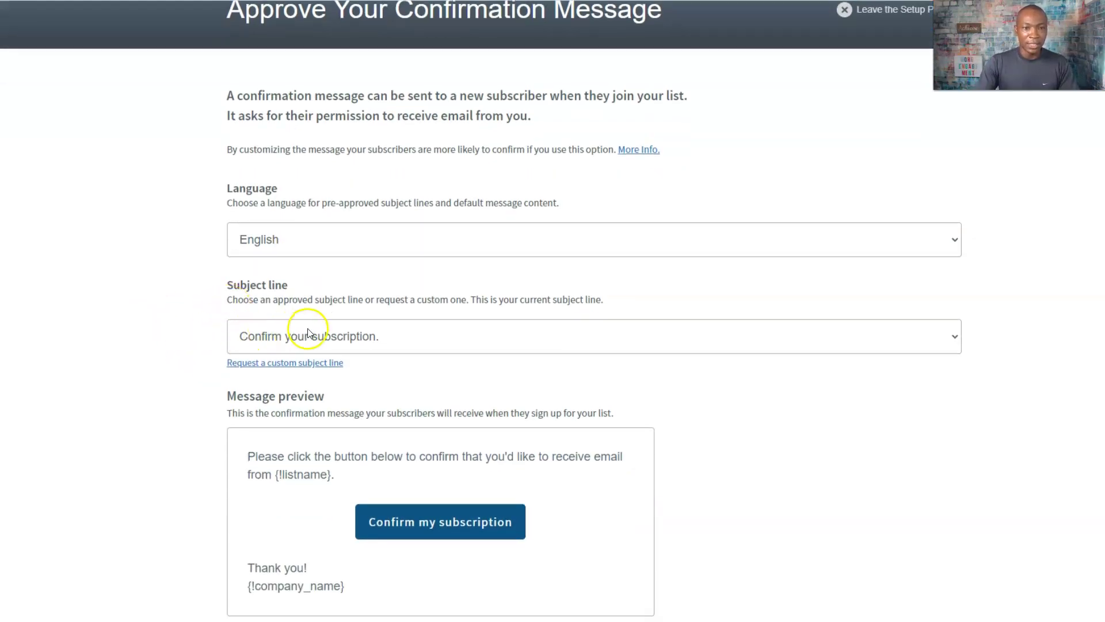
pyautogui.scroll(-3, 288, 340)
pyautogui.scroll(1, 89, 312)
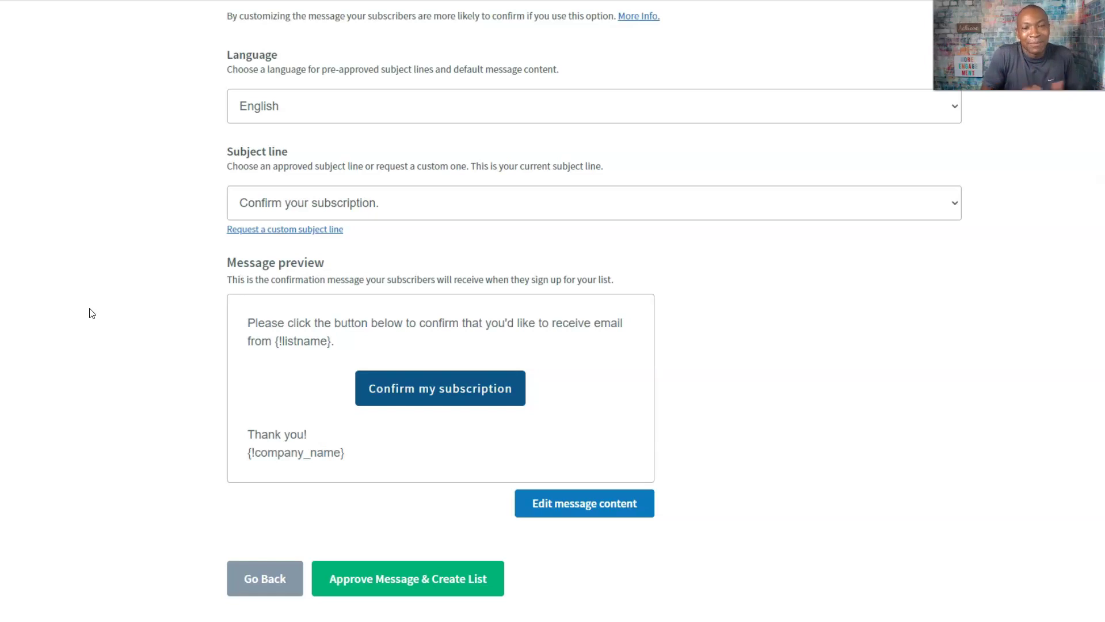
pyautogui.scroll(1, 192, 338)
pyautogui.scroll(-3, 304, 503)
pyautogui.scroll(3, 278, 399)
pyautogui.scroll(2, 198, 328)
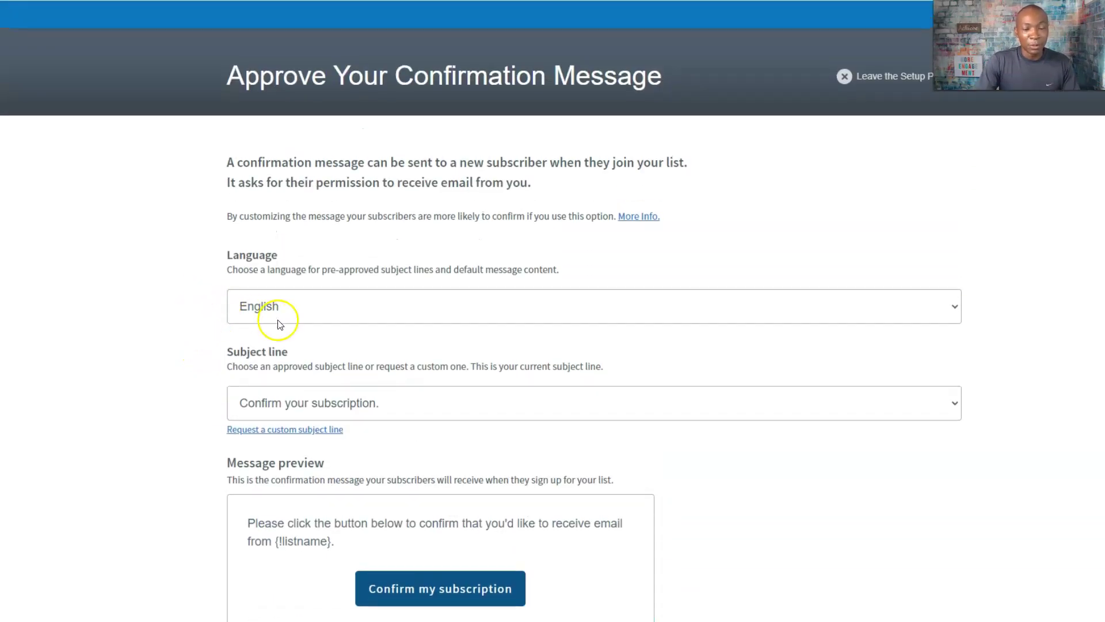
pyautogui.scroll(-2, 173, 319)
# Keep 'Confirm your subscription.' as the subject line, then approve the message and create the list.
pyautogui.click(368, 280)
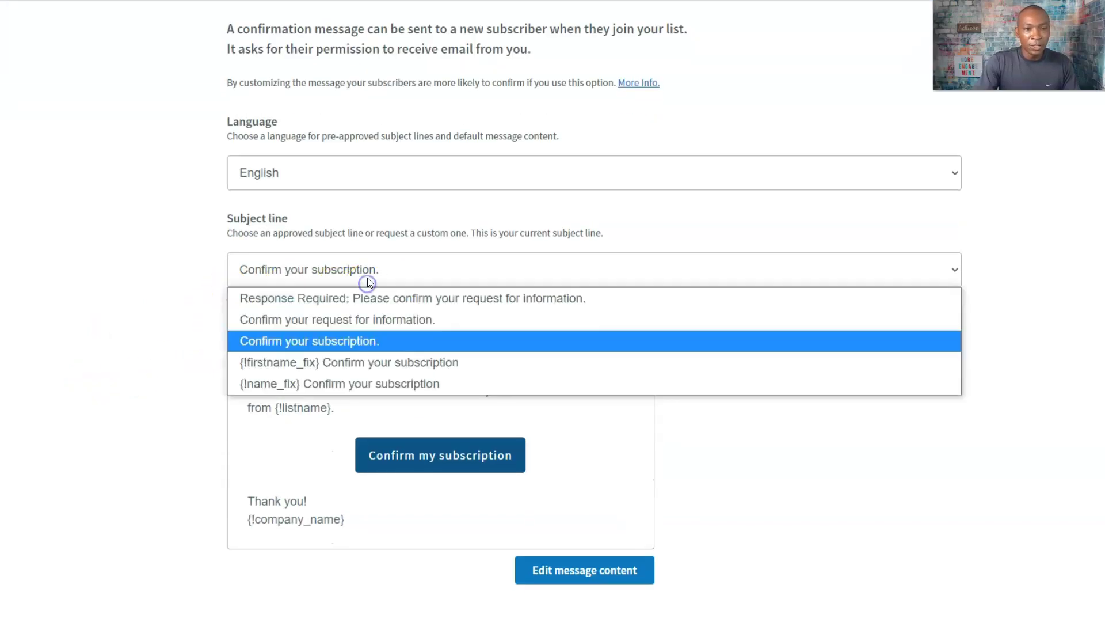
pyautogui.click(367, 277)
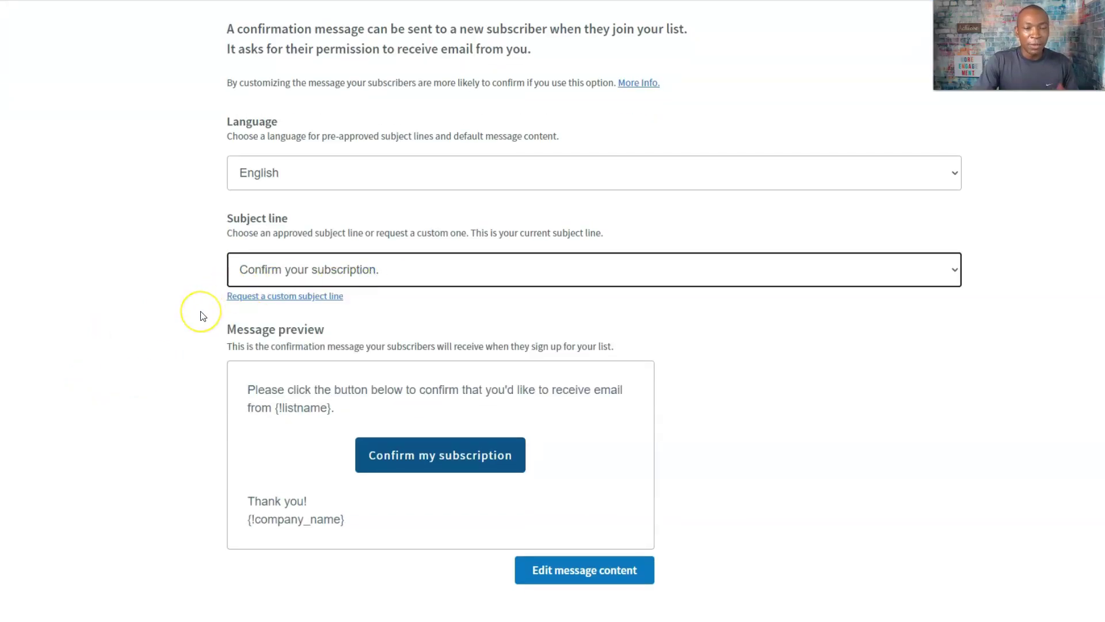
pyautogui.click(390, 271)
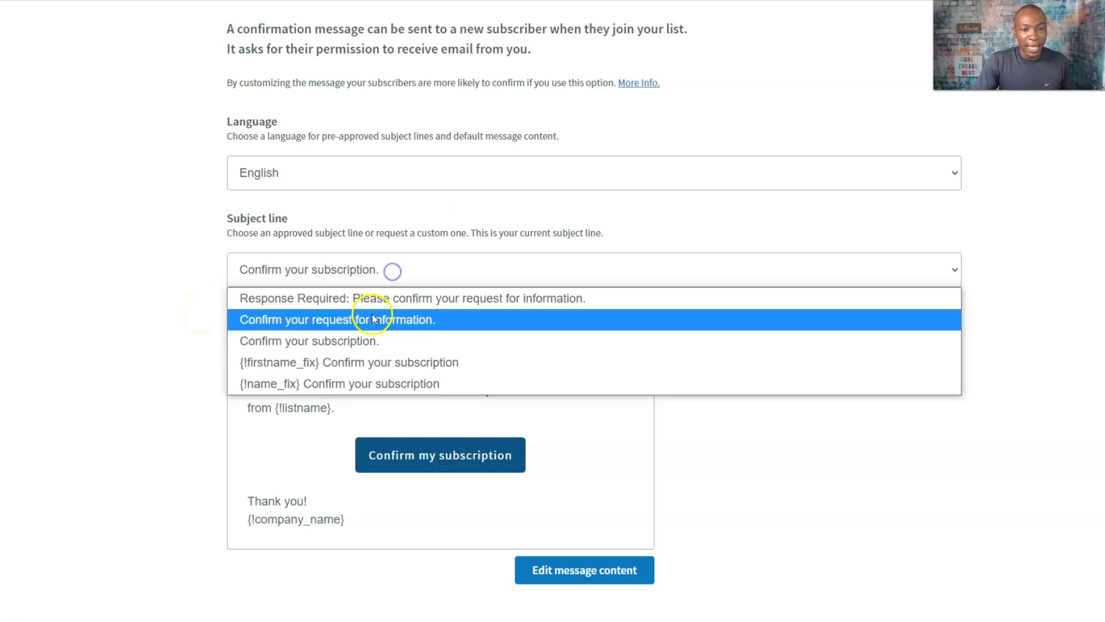
pyautogui.click(147, 268)
pyautogui.scroll(-3, 54, 390)
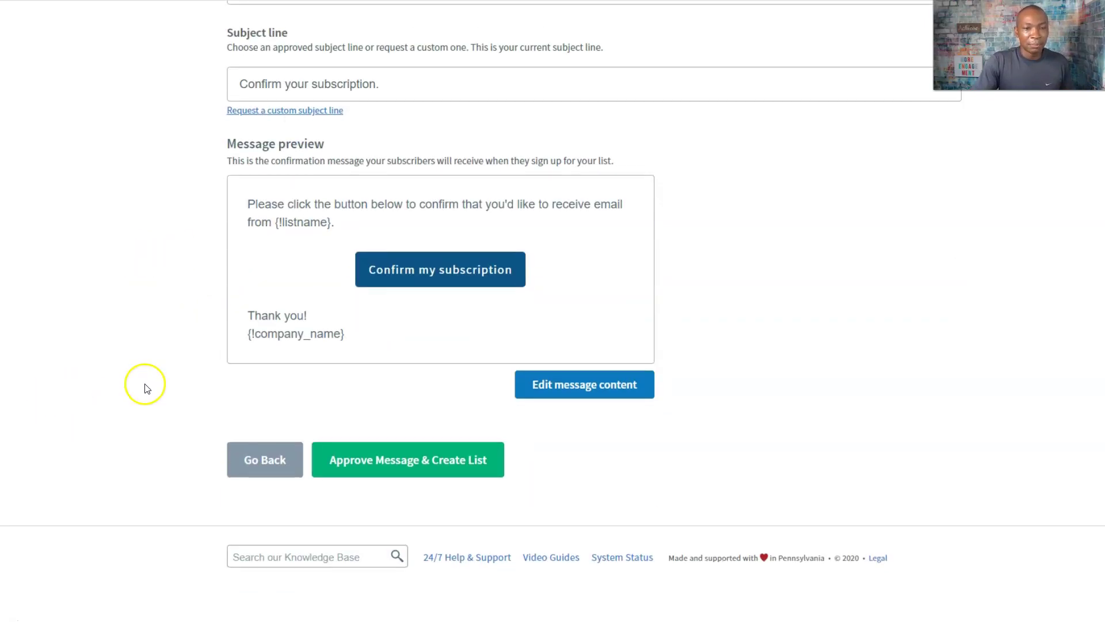
pyautogui.click(362, 461)
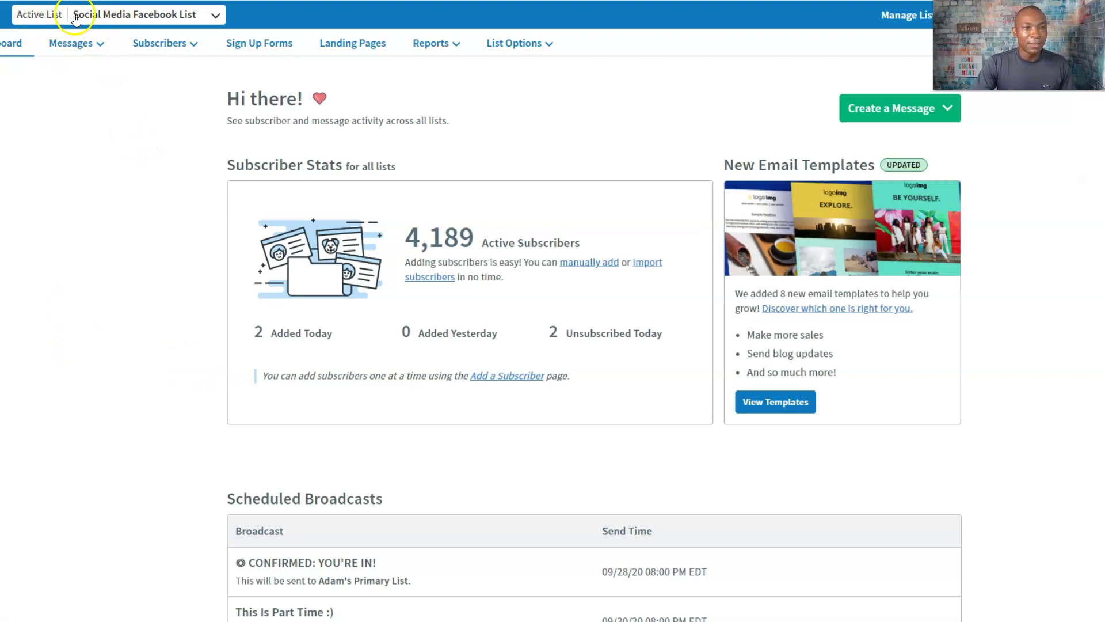
# Select Social Media Facebook List on the dashboard and show its List Options menu.
pyautogui.click(105, 109)
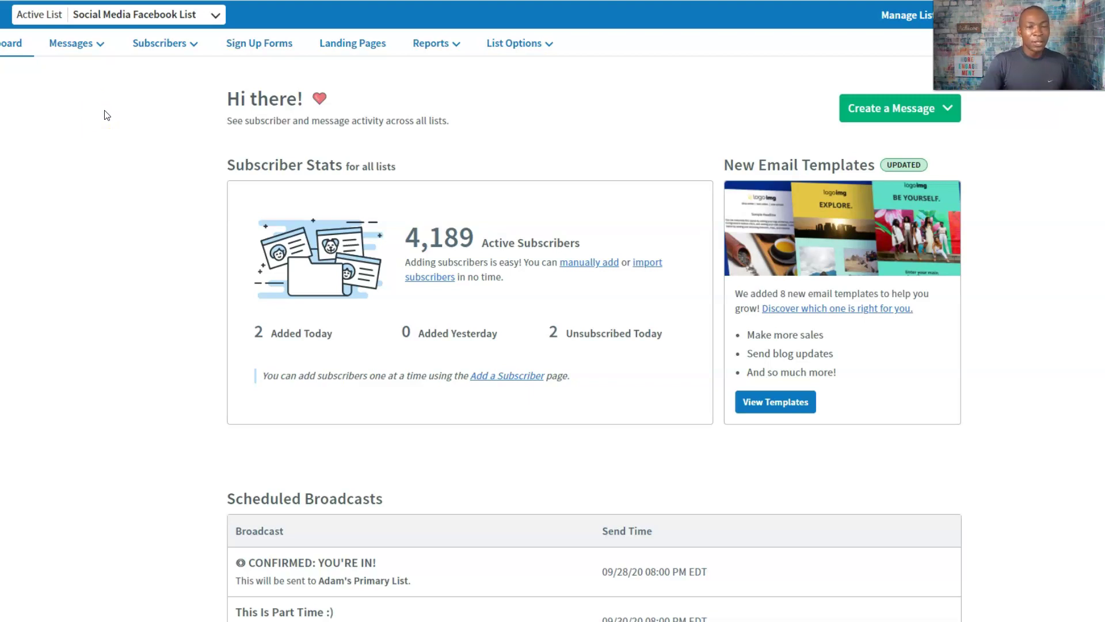
pyautogui.click(510, 46)
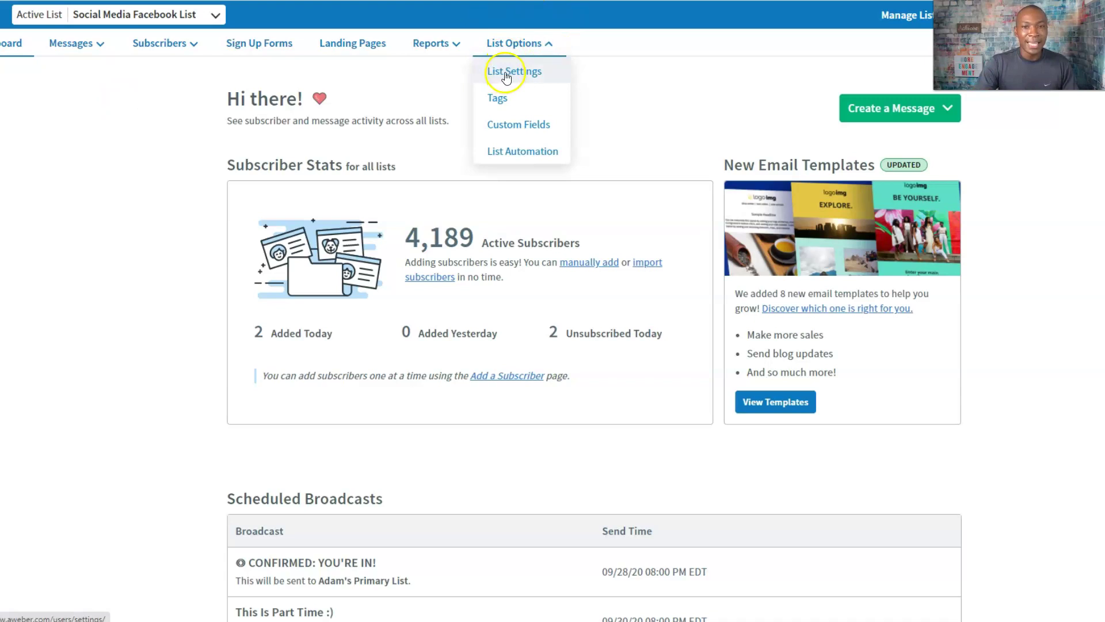
# Open List Settings for Social Media Facebook List, keeping the current From Address.
pyautogui.click(506, 75)
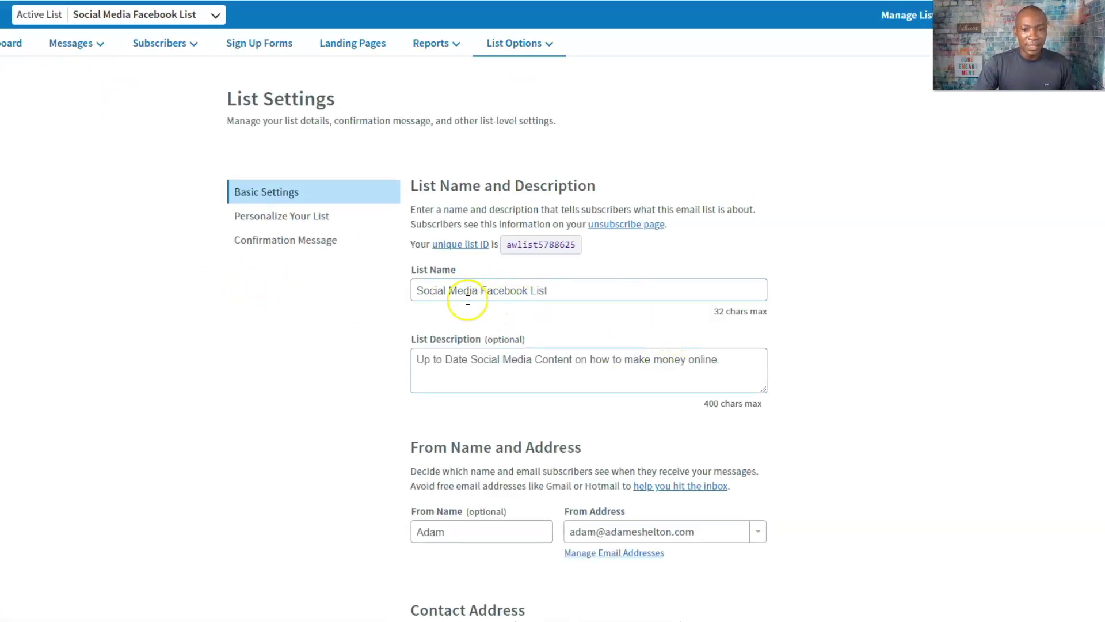
pyautogui.scroll(-2, 441, 304)
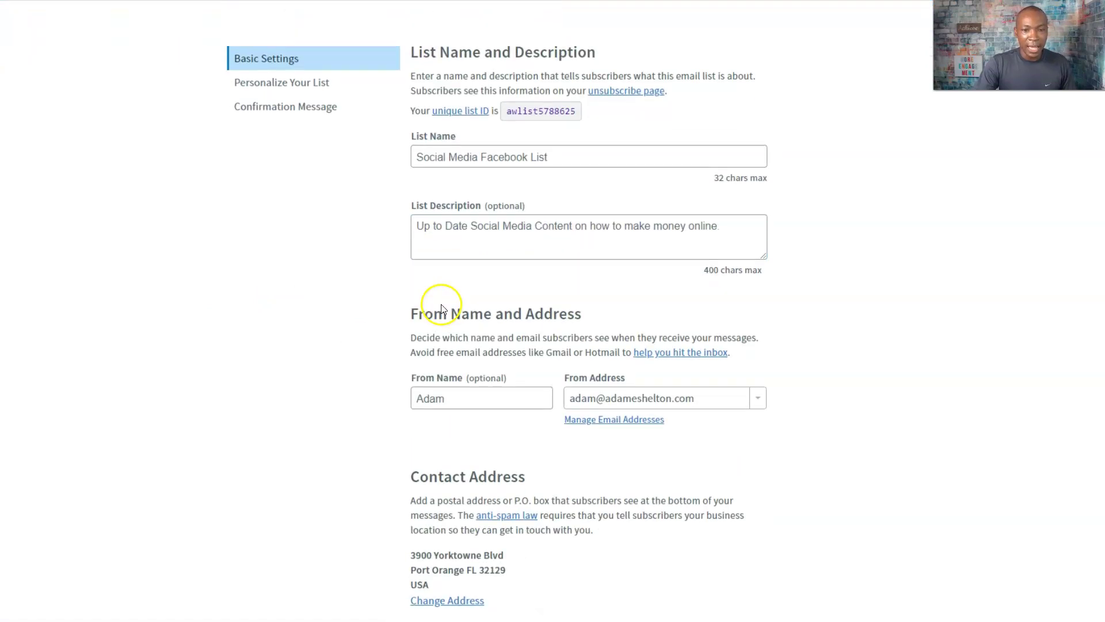
pyautogui.scroll(-1, 462, 244)
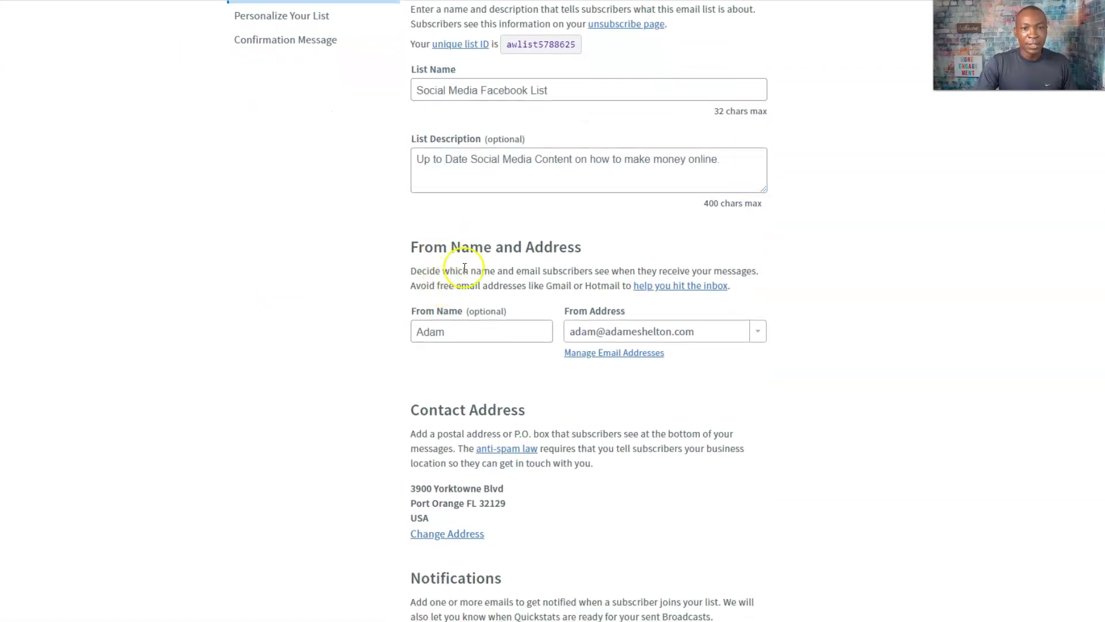
pyautogui.scroll(-1, 465, 267)
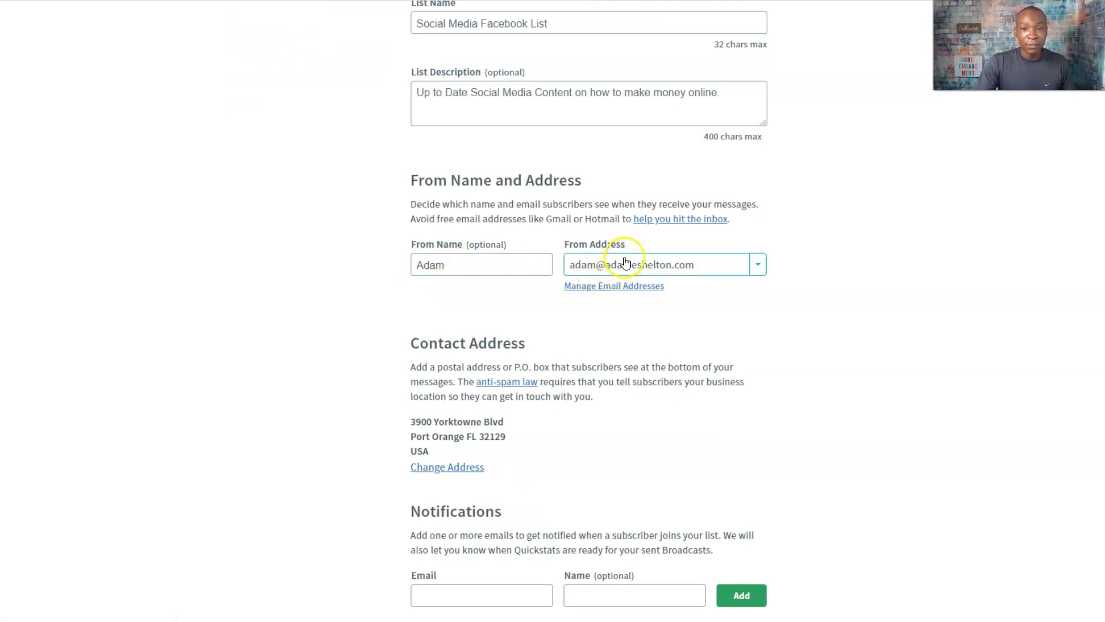
pyautogui.click(758, 264)
pyautogui.click(759, 269)
# Place the cursor in the Notifications email field.
pyautogui.scroll(-2, 357, 357)
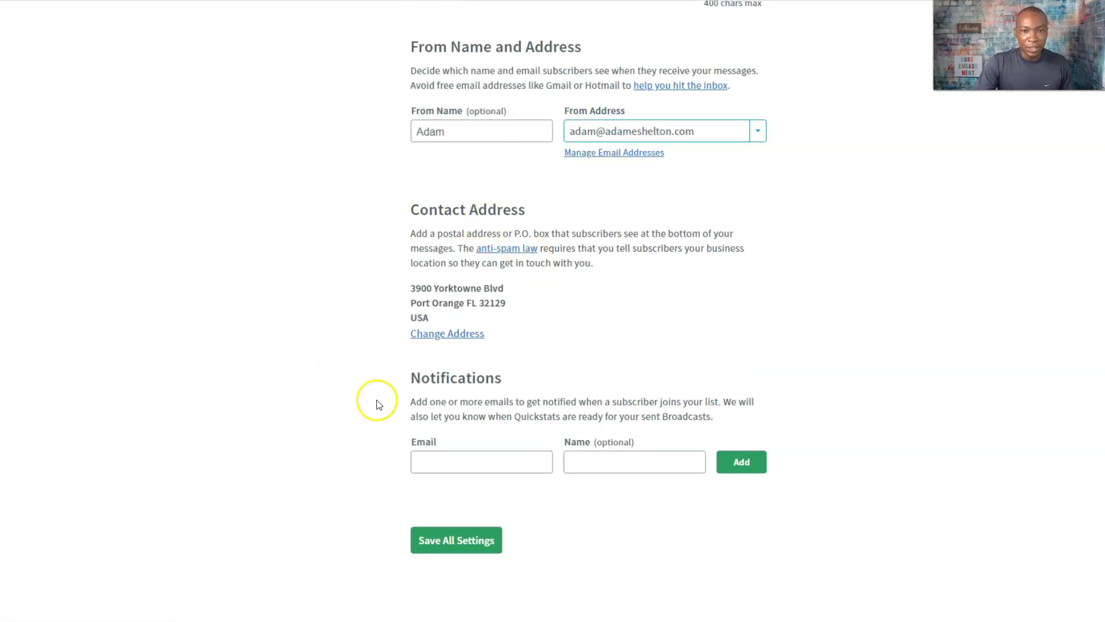
pyautogui.scroll(-1, 430, 394)
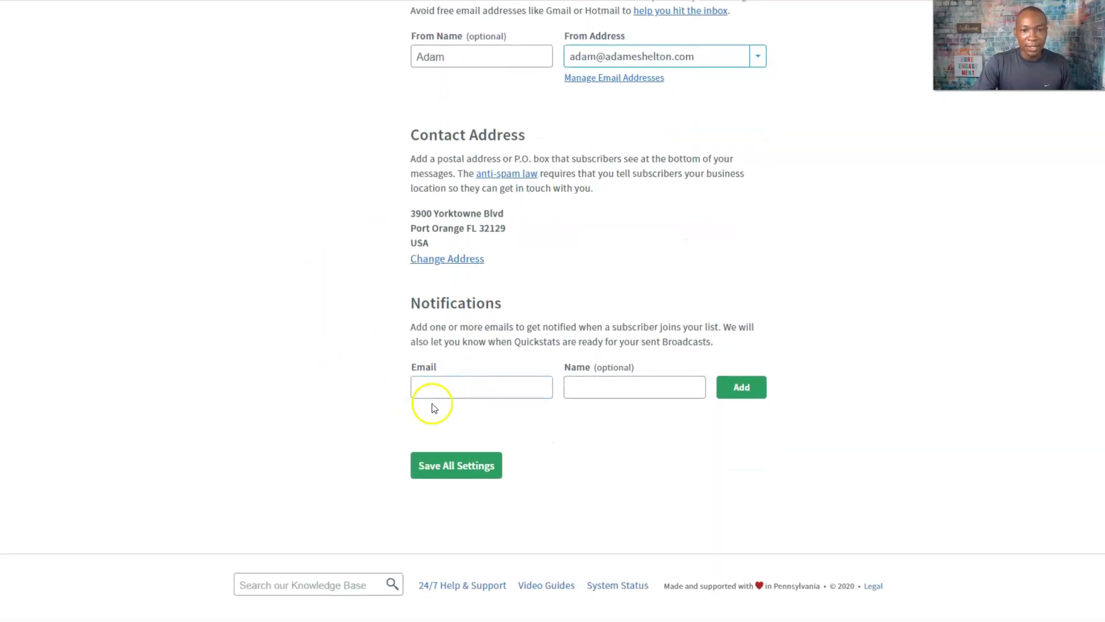
pyautogui.click(459, 388)
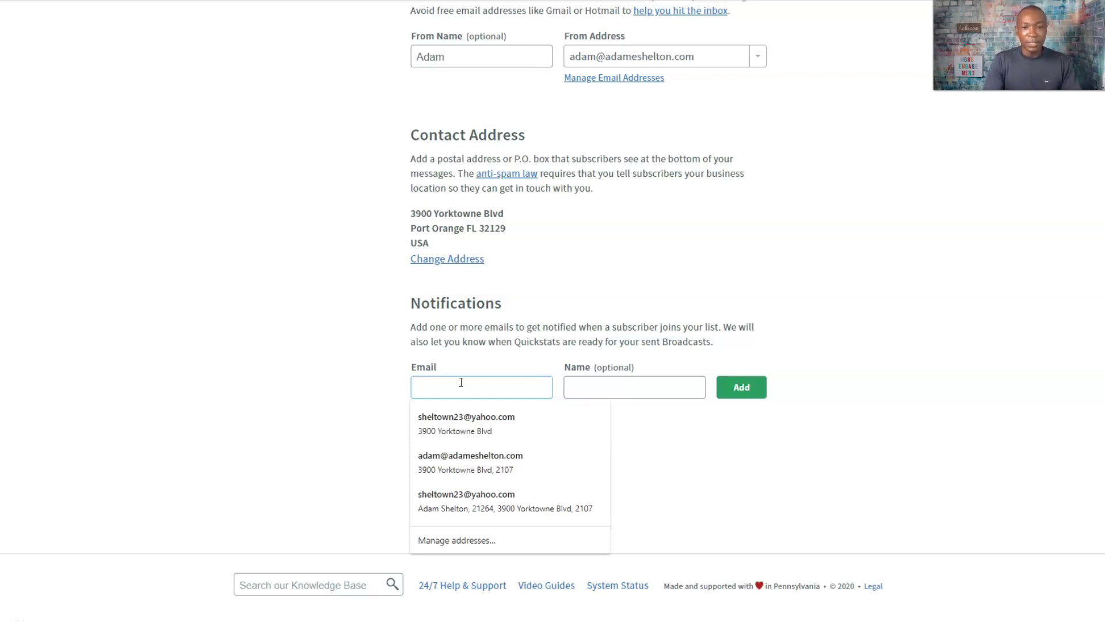
# Add the autofilled notification email with the recipient's name, then save all list settings.
pyautogui.click(489, 423)
pyautogui.click(576, 385)
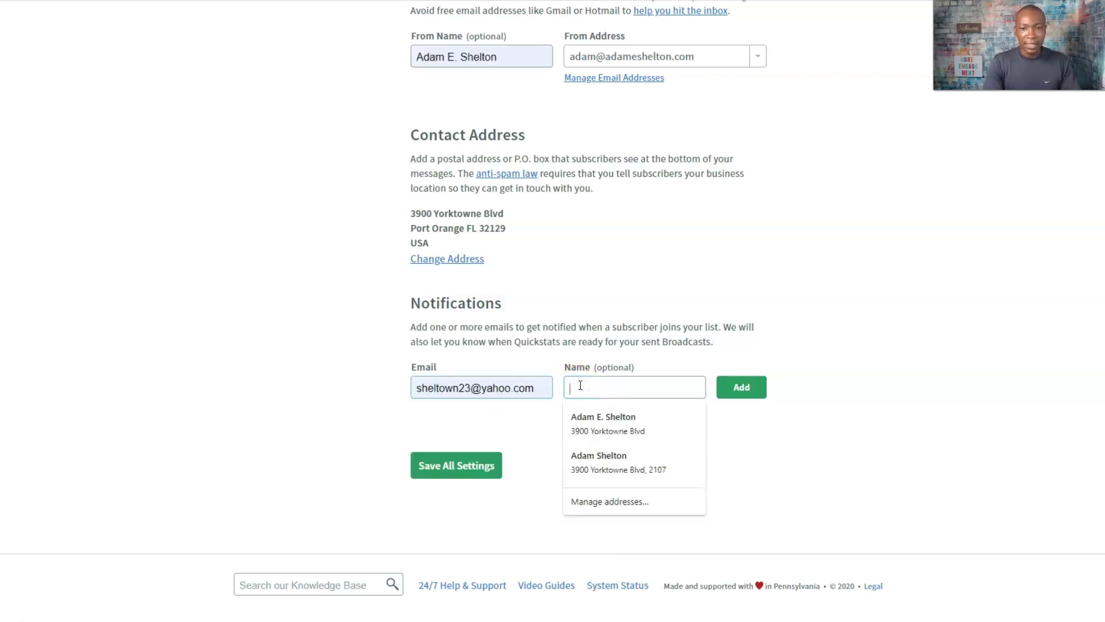
pyautogui.write('D')
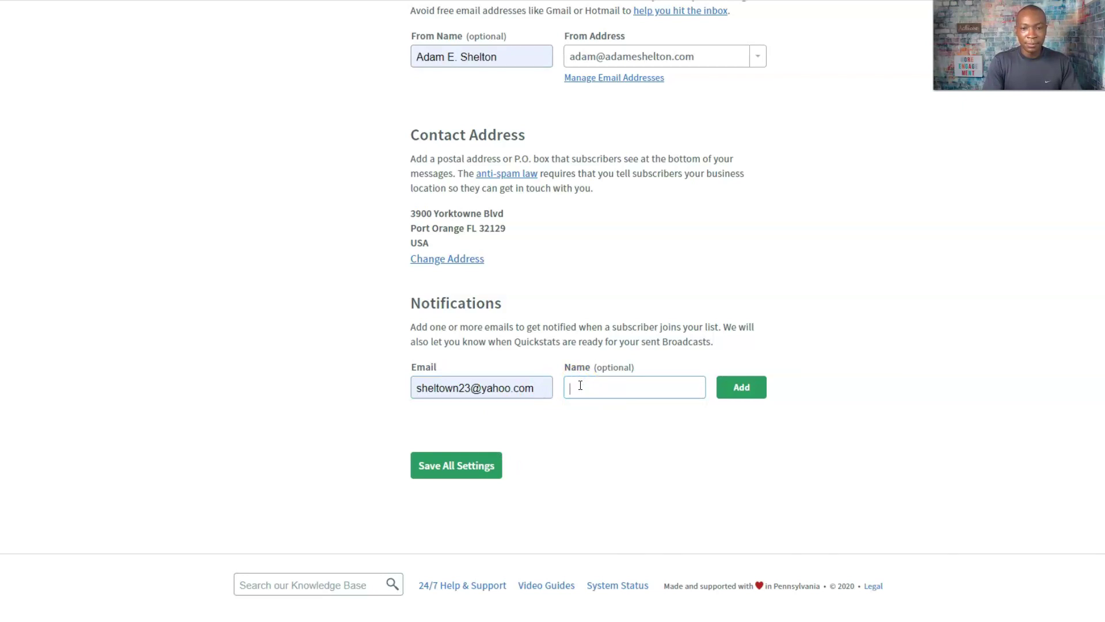
pyautogui.click(741, 387)
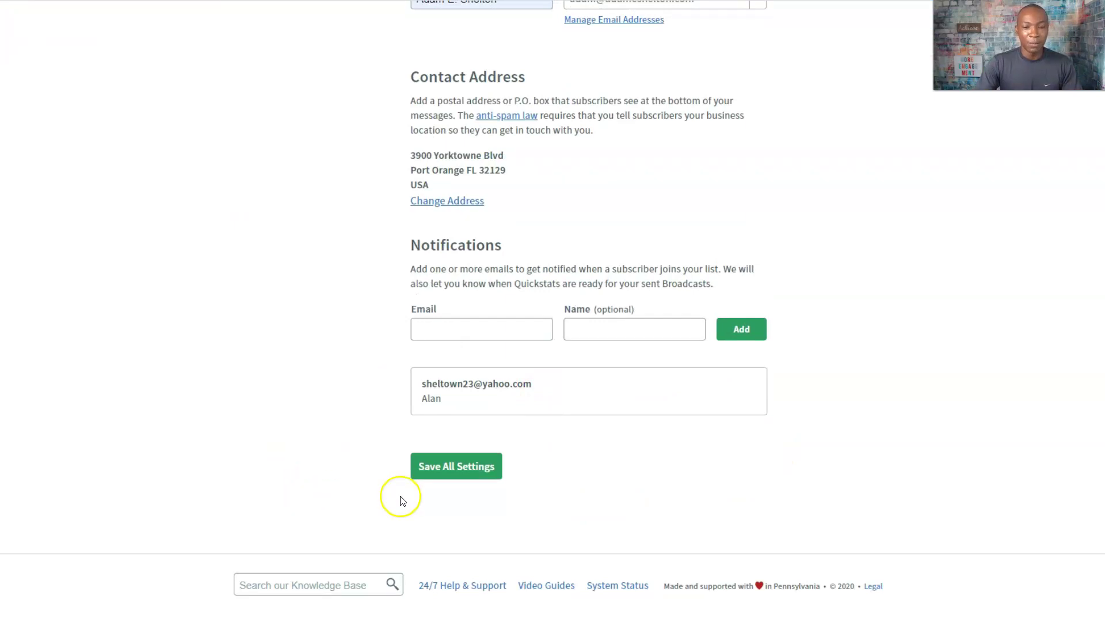
pyautogui.click(461, 474)
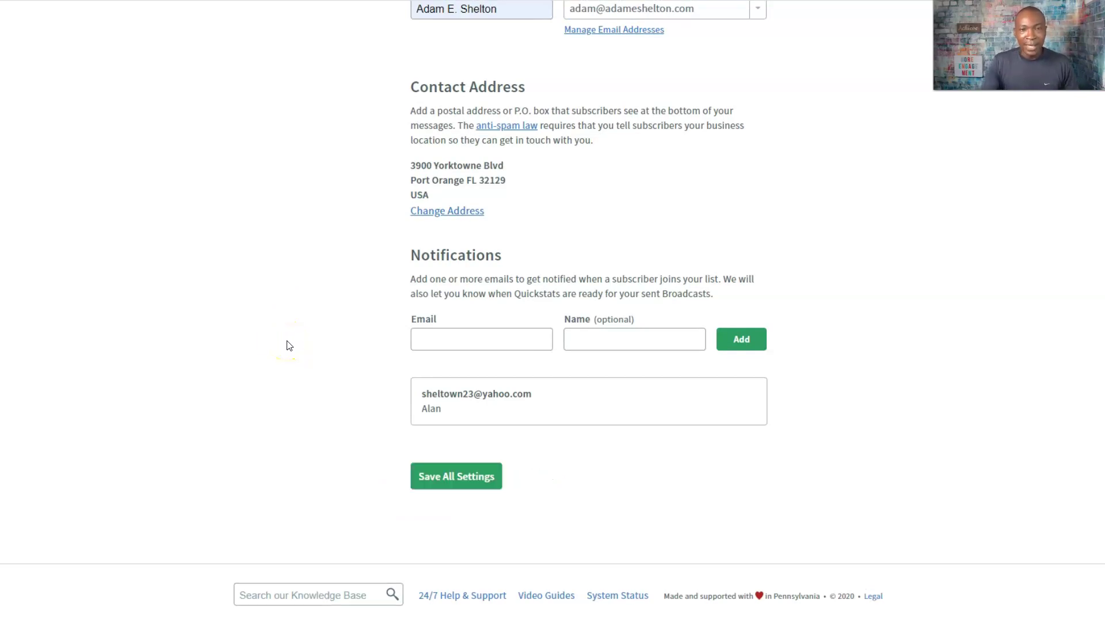
pyautogui.scroll(10, 289, 345)
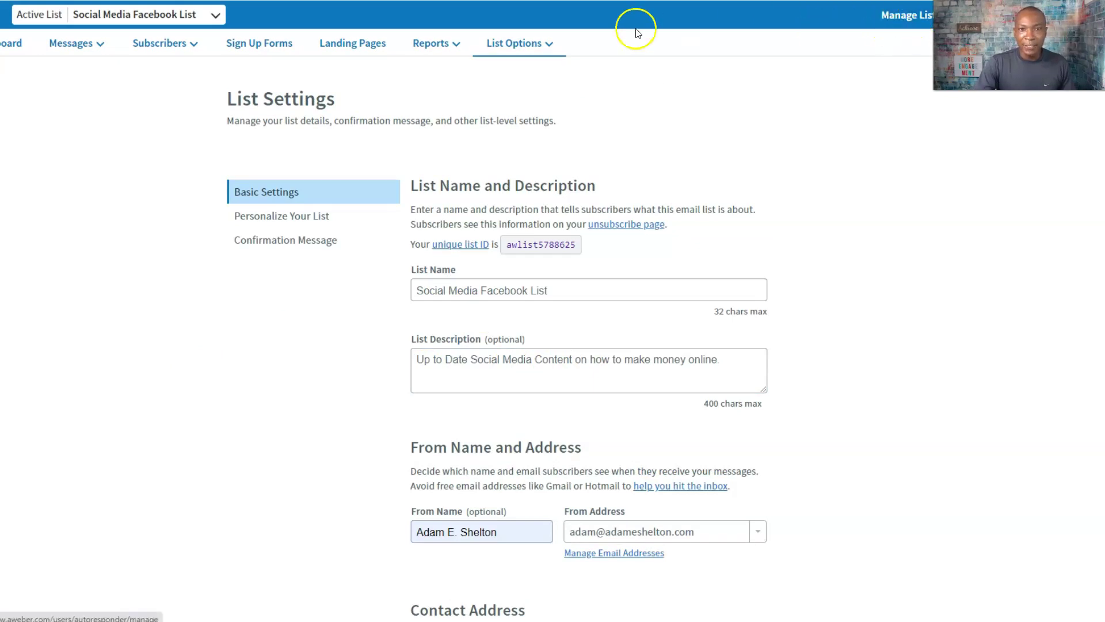
pyautogui.click(526, 51)
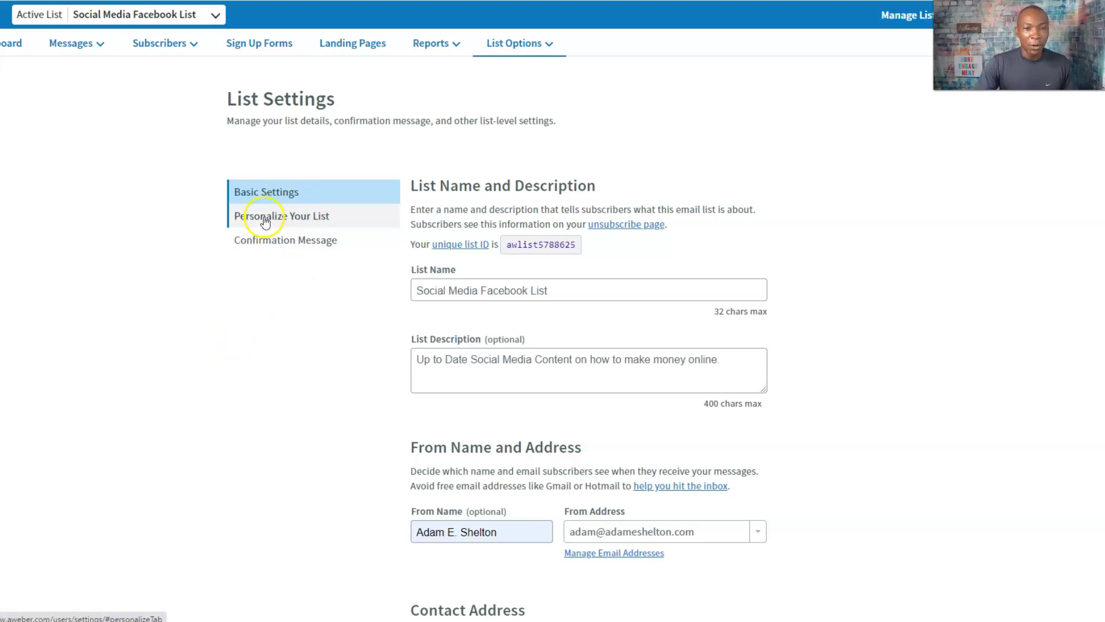
pyautogui.click(265, 247)
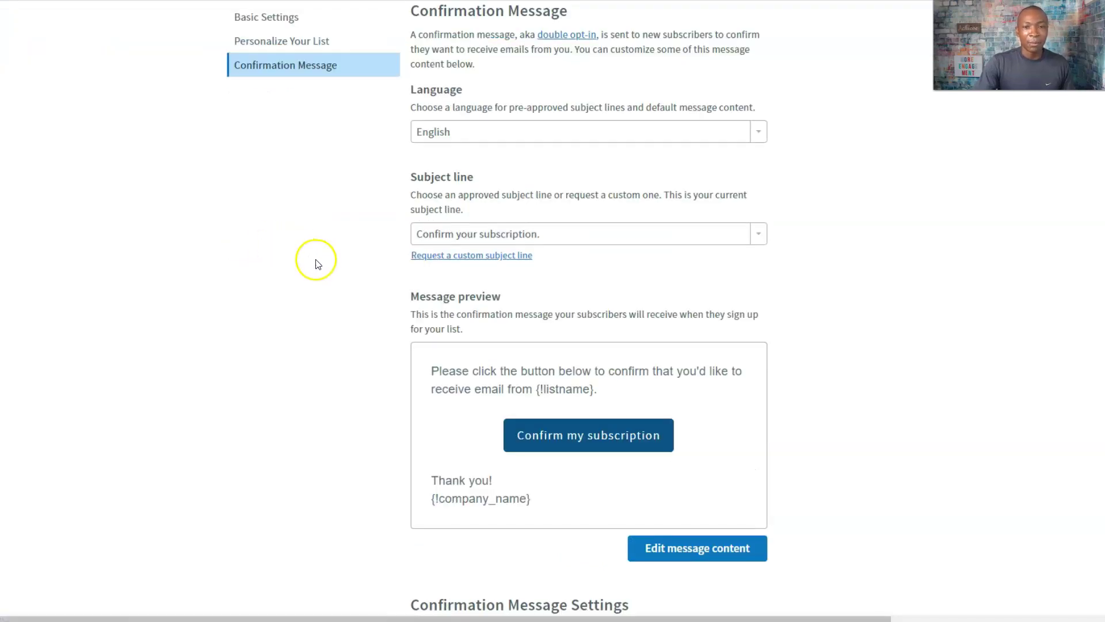
pyautogui.scroll(1, 311, 229)
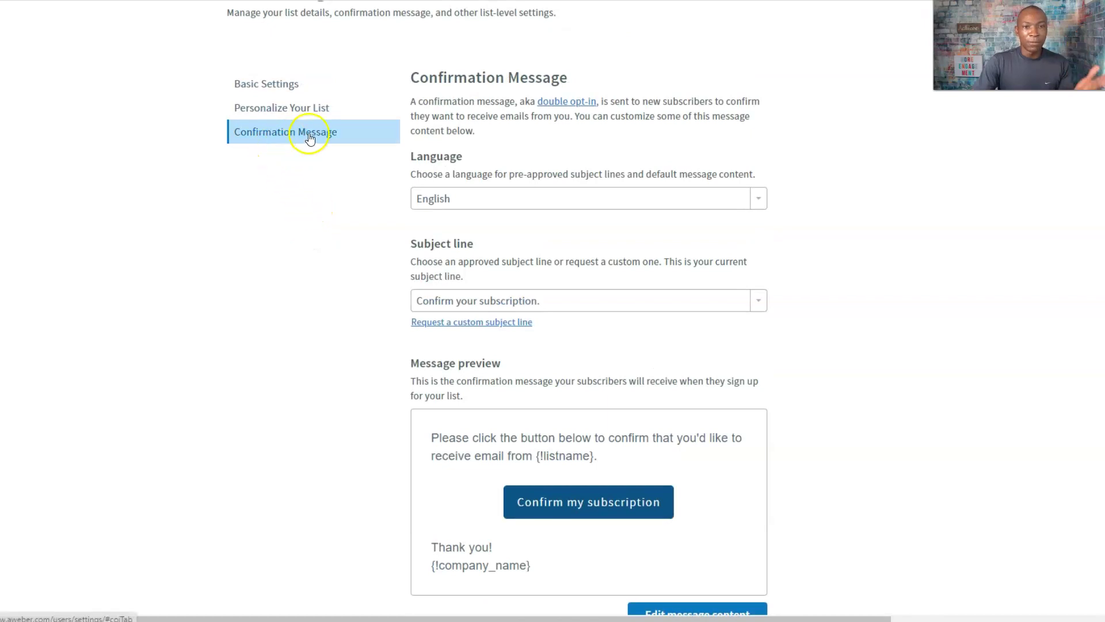
pyautogui.scroll(-2, 702, 324)
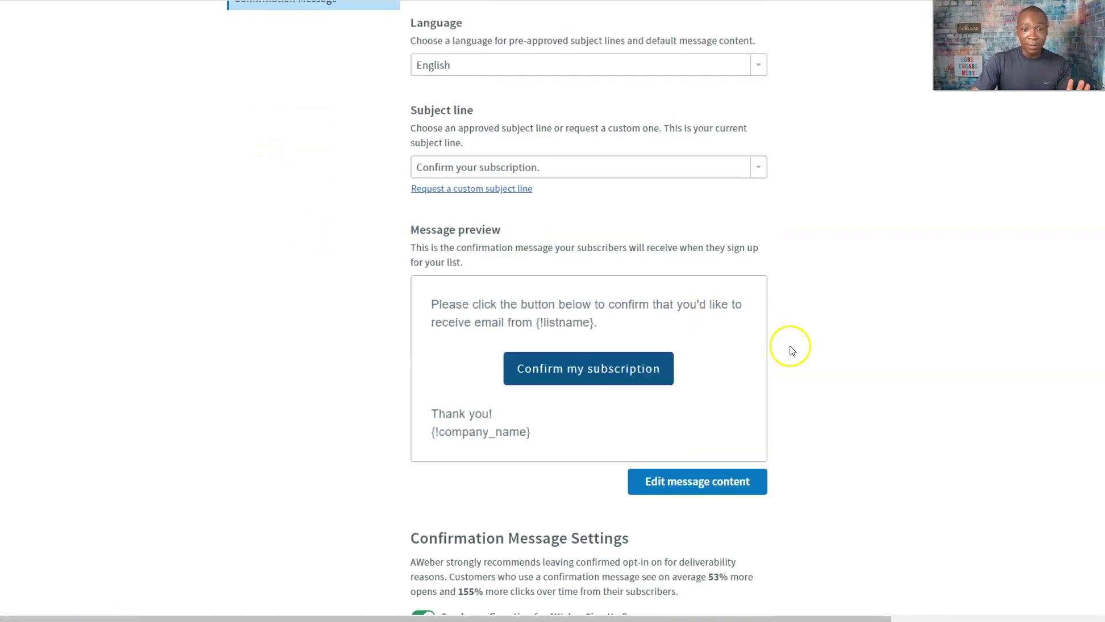
pyautogui.scroll(4, 791, 349)
pyautogui.click(271, 221)
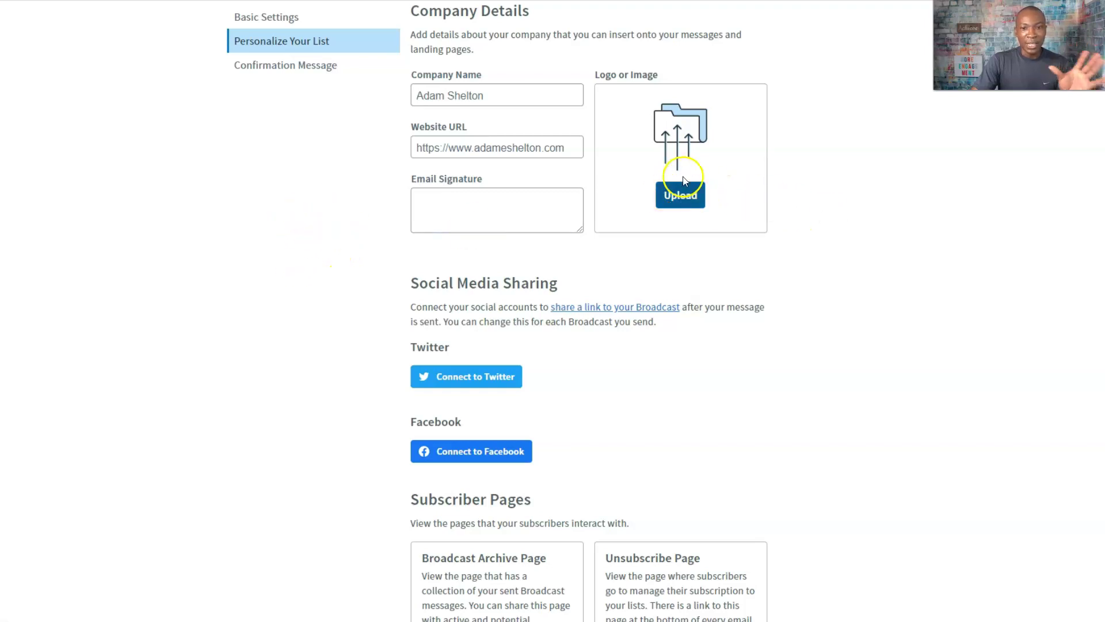
pyautogui.scroll(2, 634, 150)
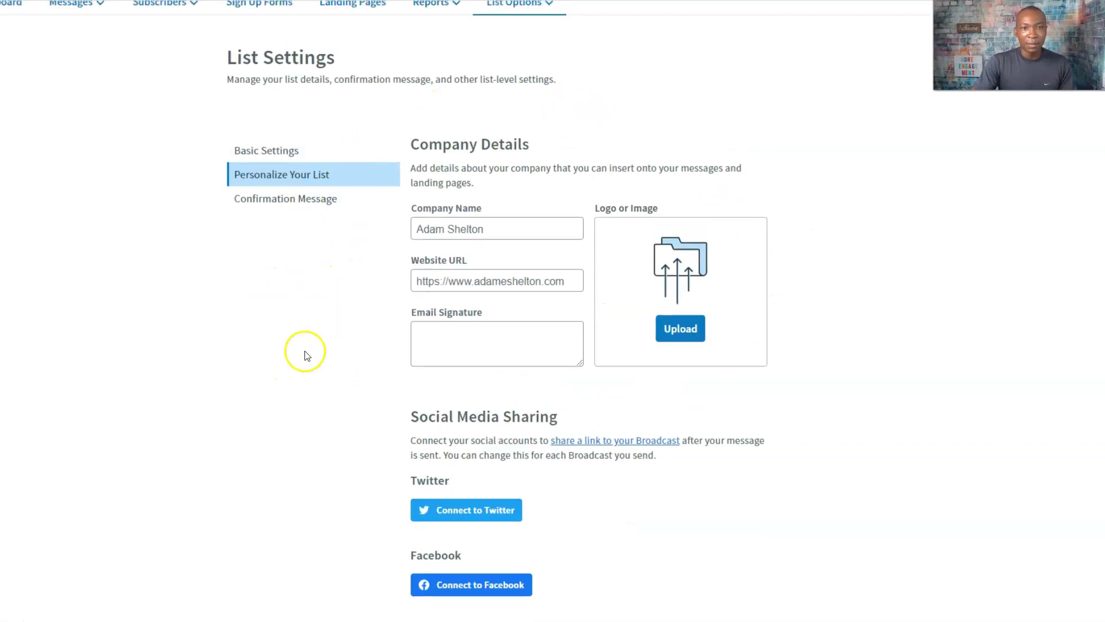
pyautogui.scroll(1, 230, 193)
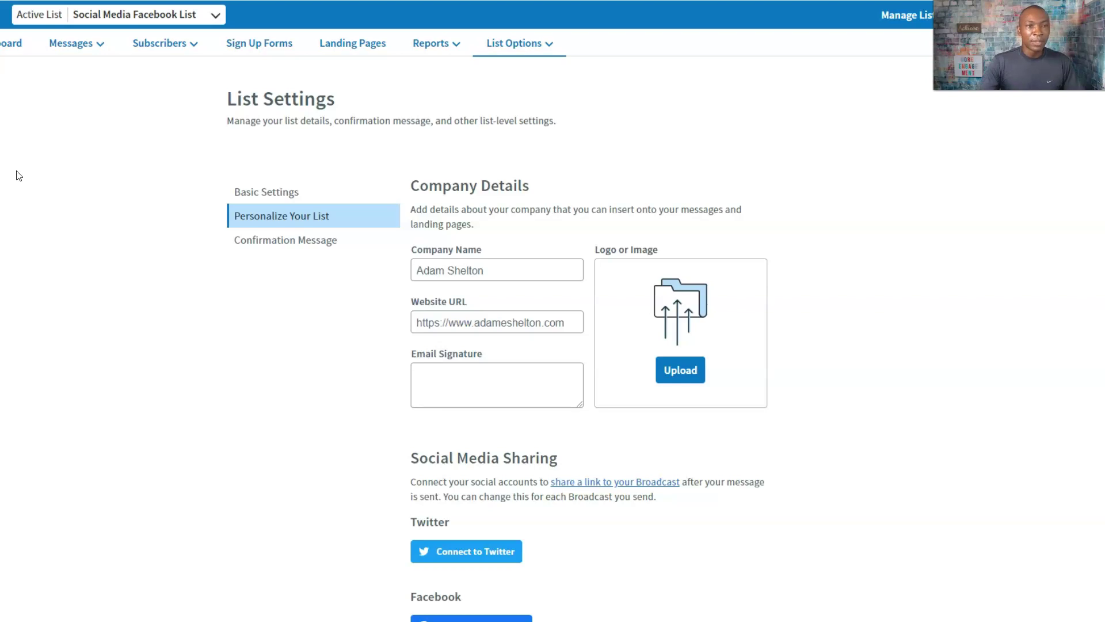
# Go to Subscribers > Add Subscribers and choose 'Add one at a time'.
pyautogui.click(164, 43)
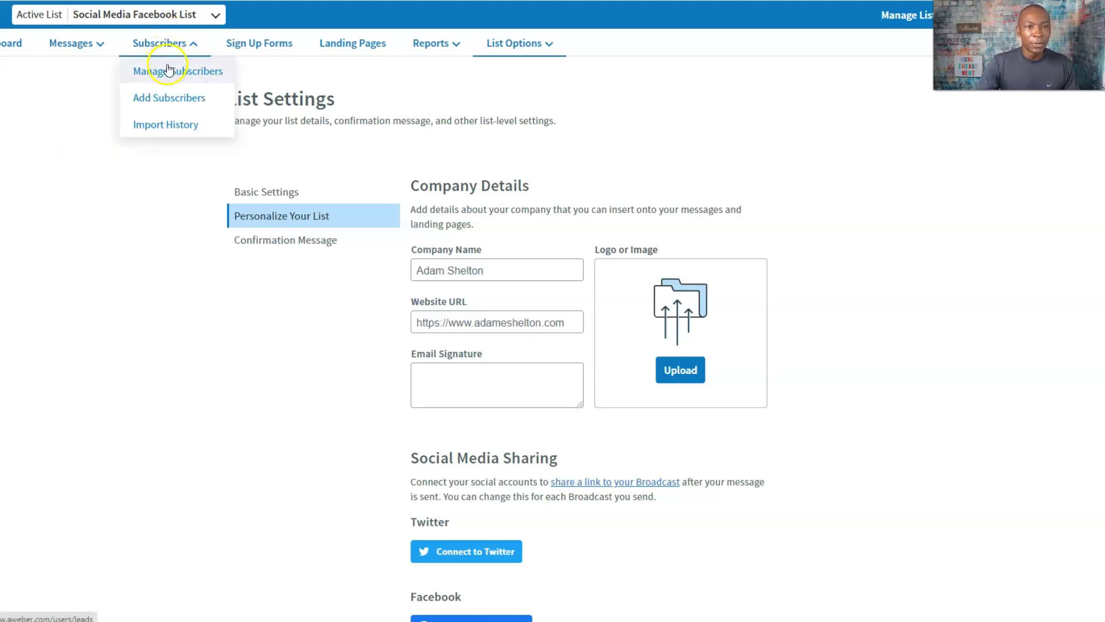
pyautogui.click(164, 98)
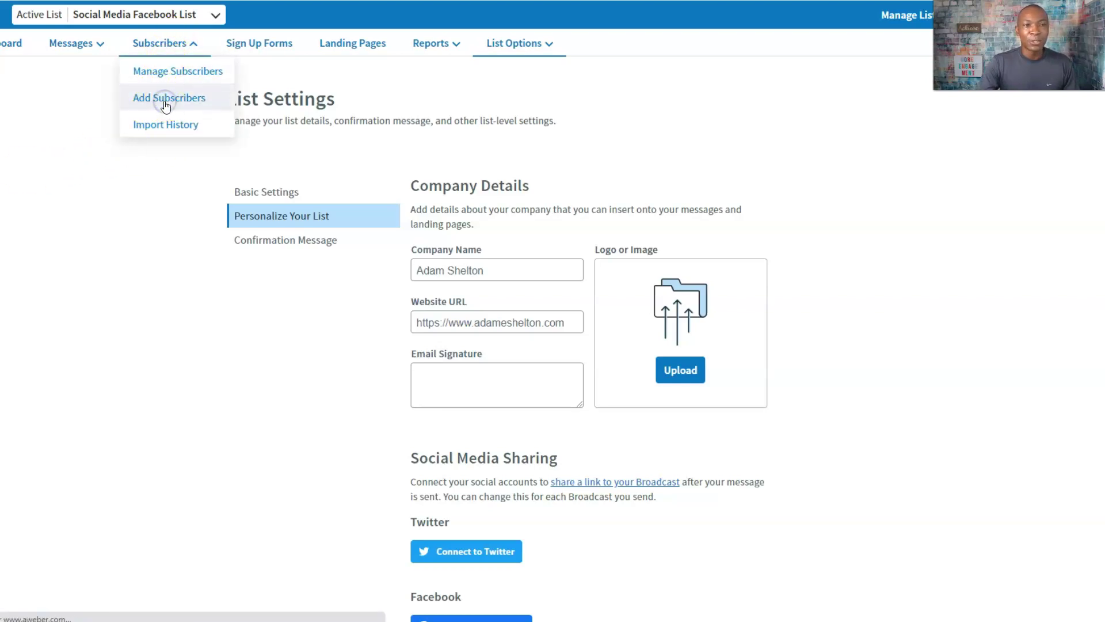
pyautogui.click(455, 304)
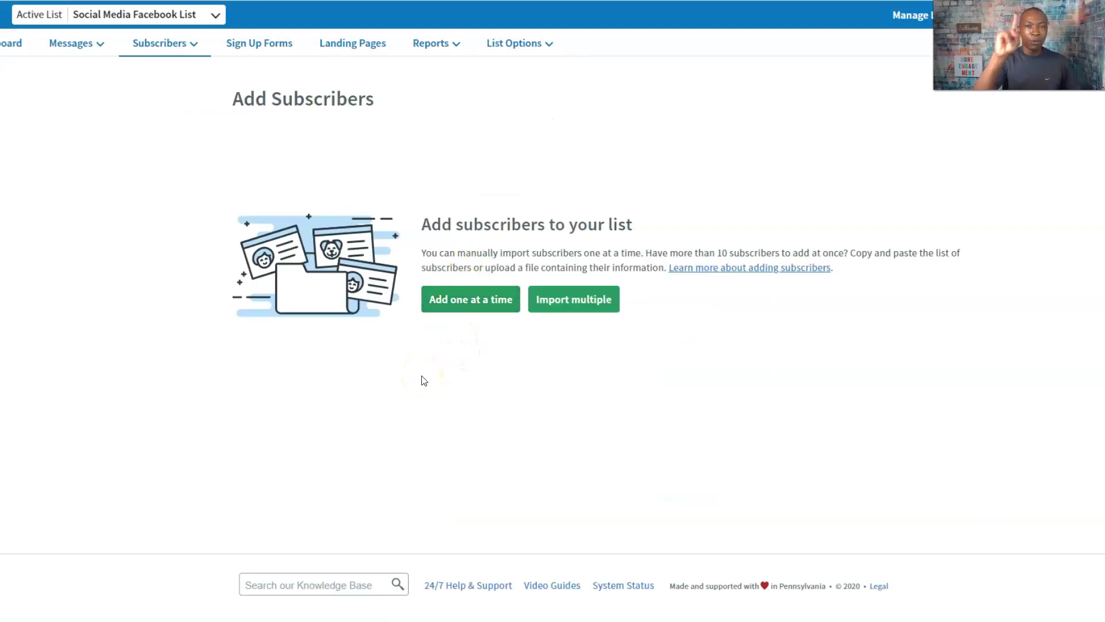
pyautogui.click(452, 307)
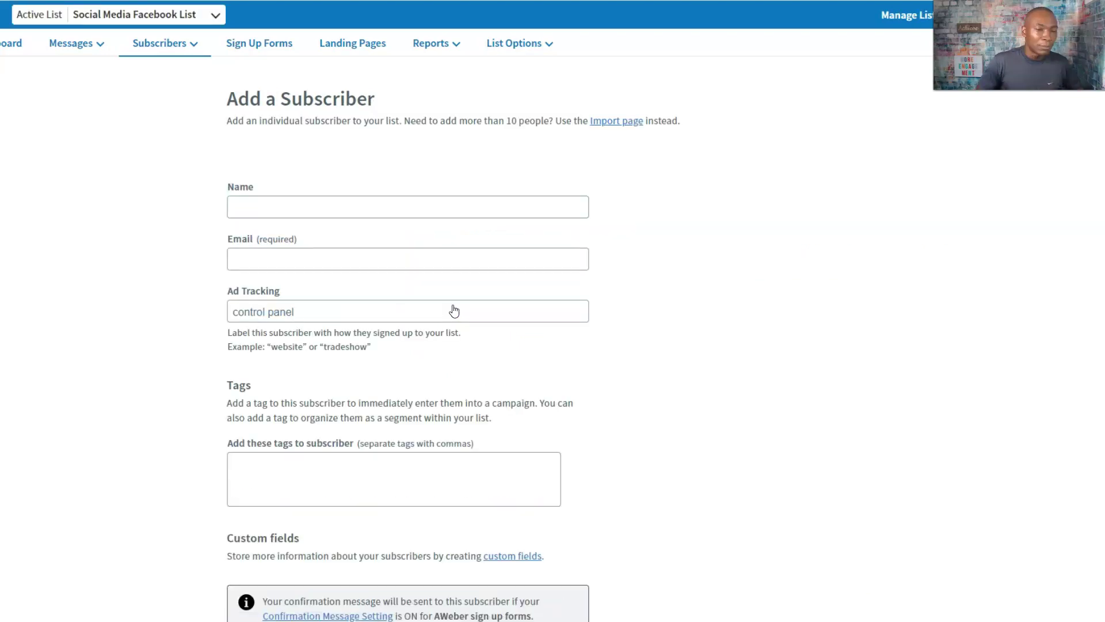
# Enter the new subscriber's name and email address.
pyautogui.click(271, 205)
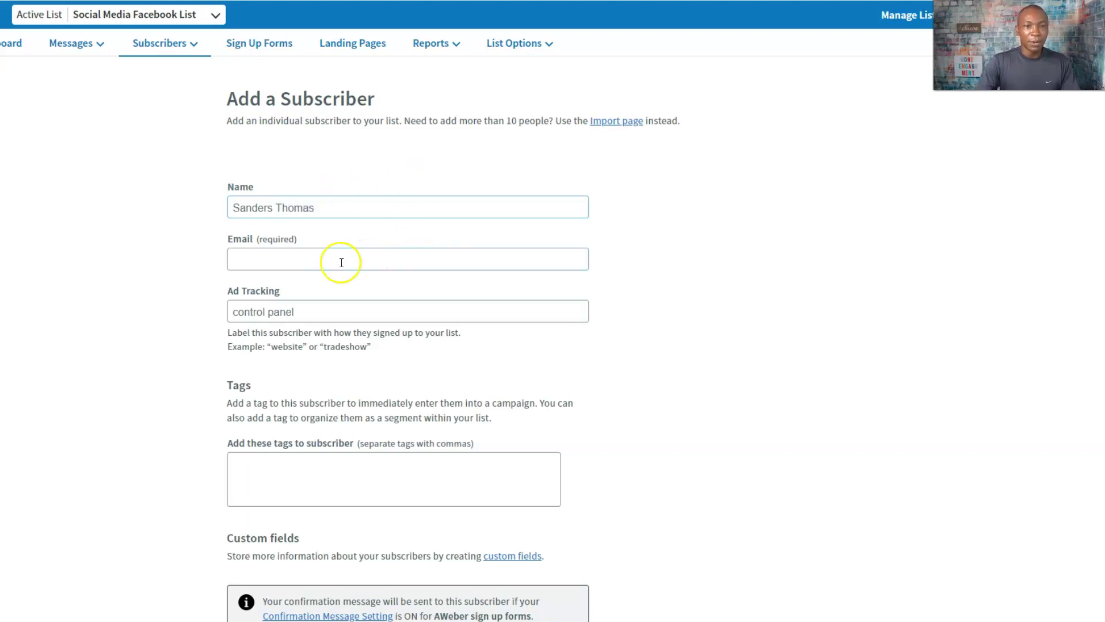
pyautogui.click(300, 260)
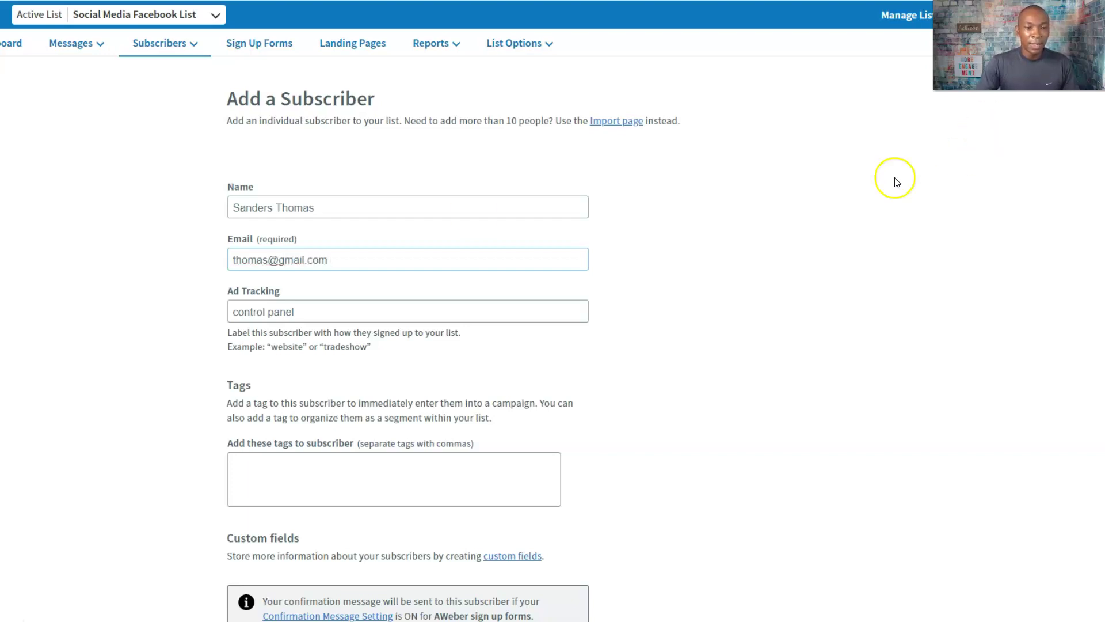
# Change Ad Tracking from 'control panel' to 'Facebook Messenger' and submit the subscriber.
pyautogui.moveTo(313, 312); pyautogui.dragTo(118, 299)
pyautogui.press('BackSpace')
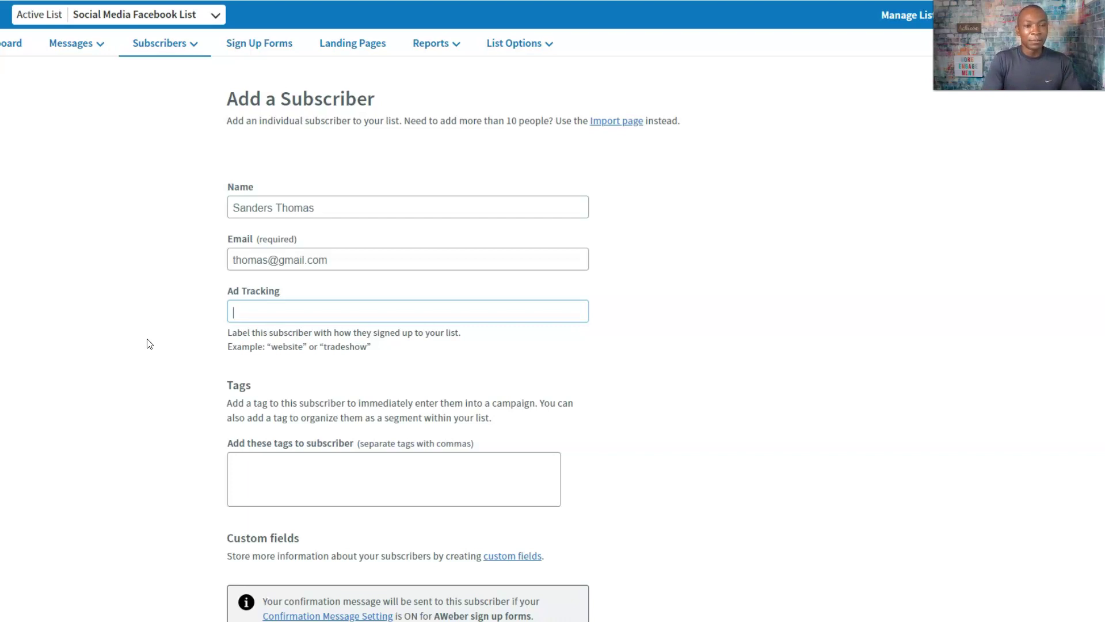
pyautogui.write('Facebook Mess')
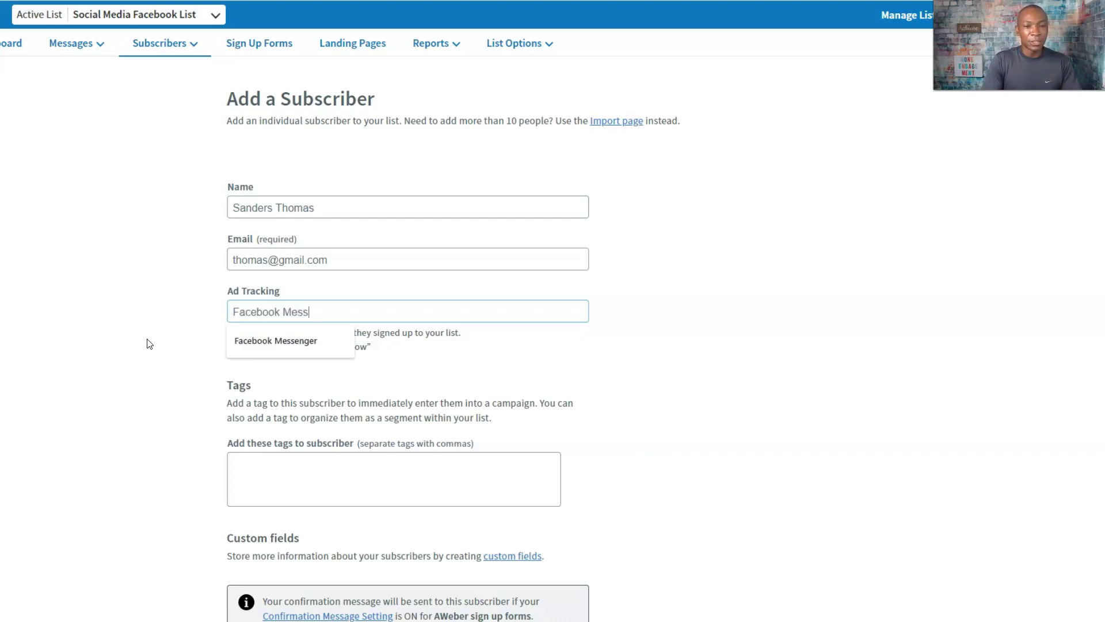
pyautogui.write('e nger')
pyautogui.press('BackSpace')
pyautogui.press('BackSpace')
pyautogui.press('BackSpace')
pyautogui.press('BackSpace')
pyautogui.write('nger')
pyautogui.click(149, 344)
pyautogui.scroll(-2, 219, 345)
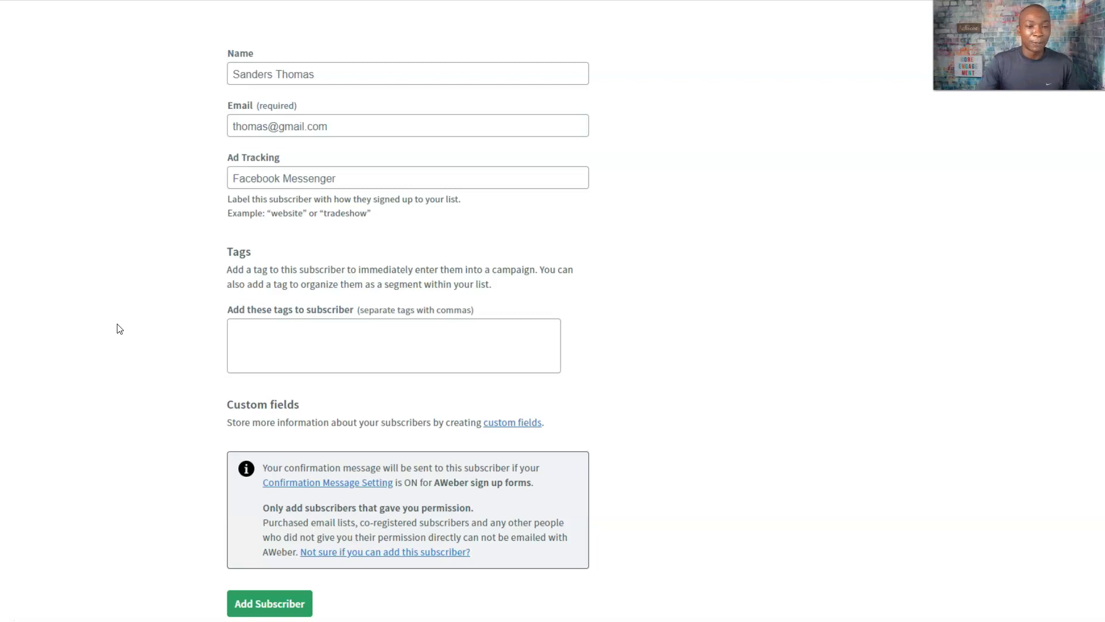
pyautogui.scroll(-3, 119, 329)
pyautogui.click(266, 443)
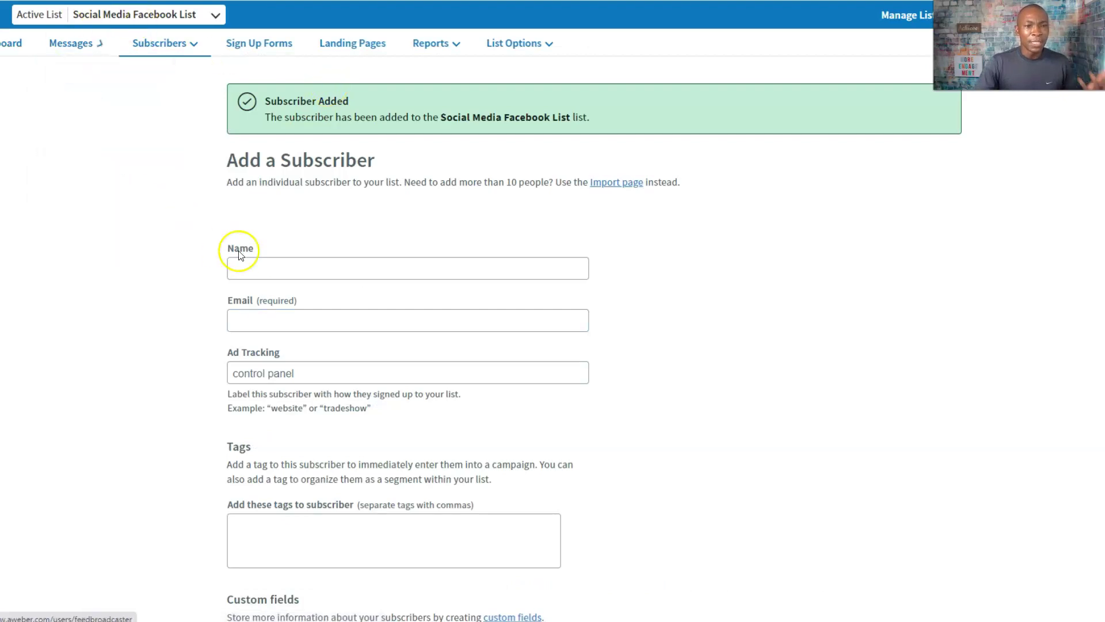
# Open Subscribers > Manage Subscribers to see the new subscriber pending confirmation.
pyautogui.moveTo(107, 64)
pyautogui.moveTo(163, 49)
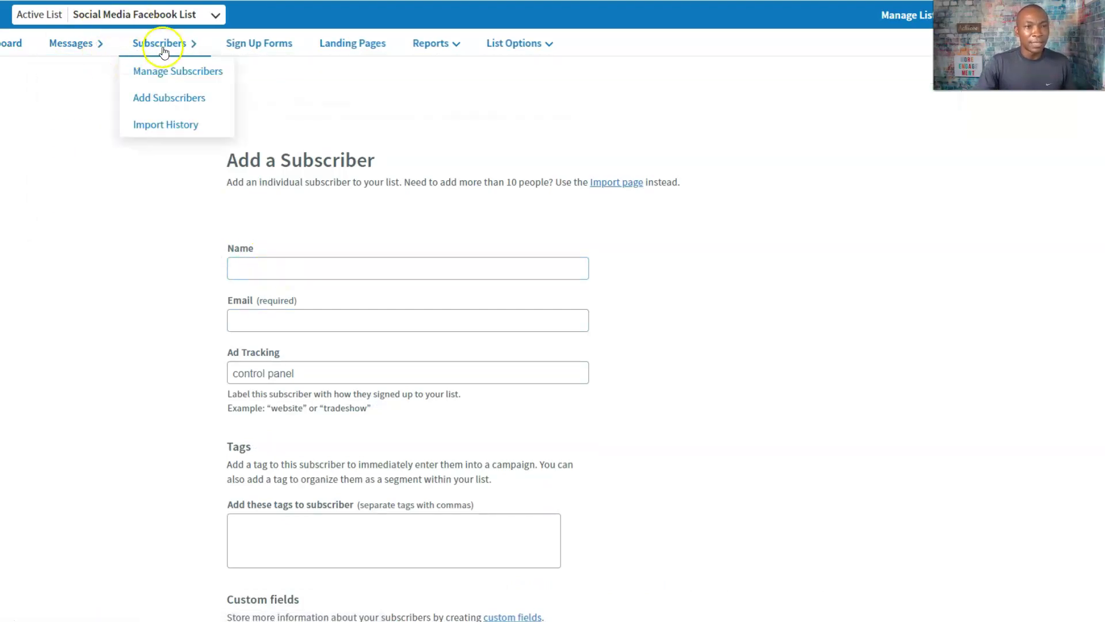
pyautogui.click(197, 98)
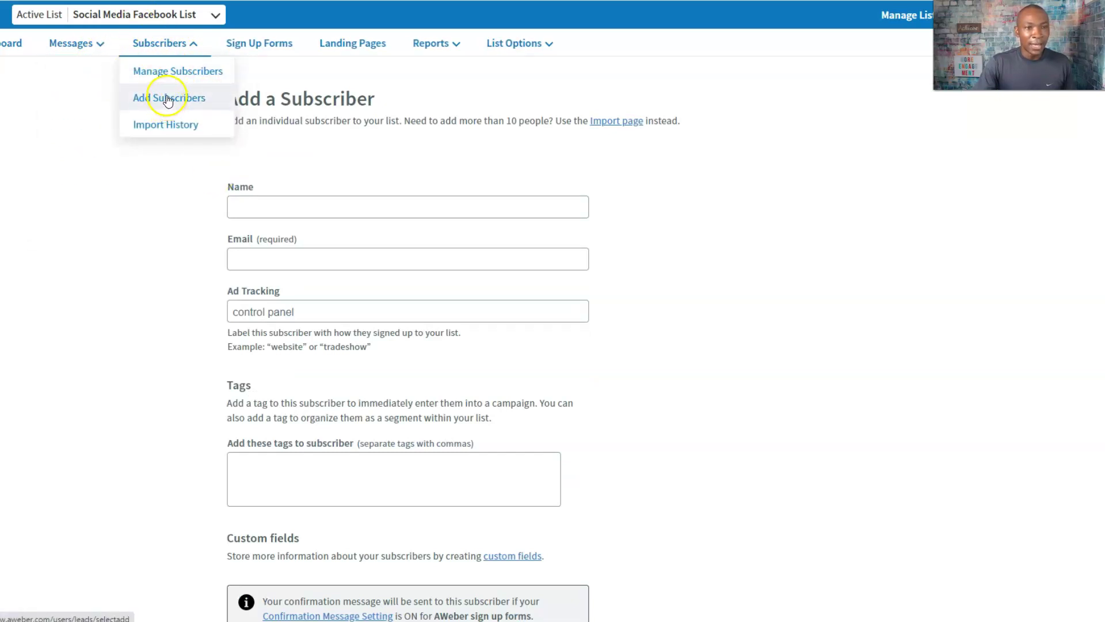
pyautogui.click(160, 72)
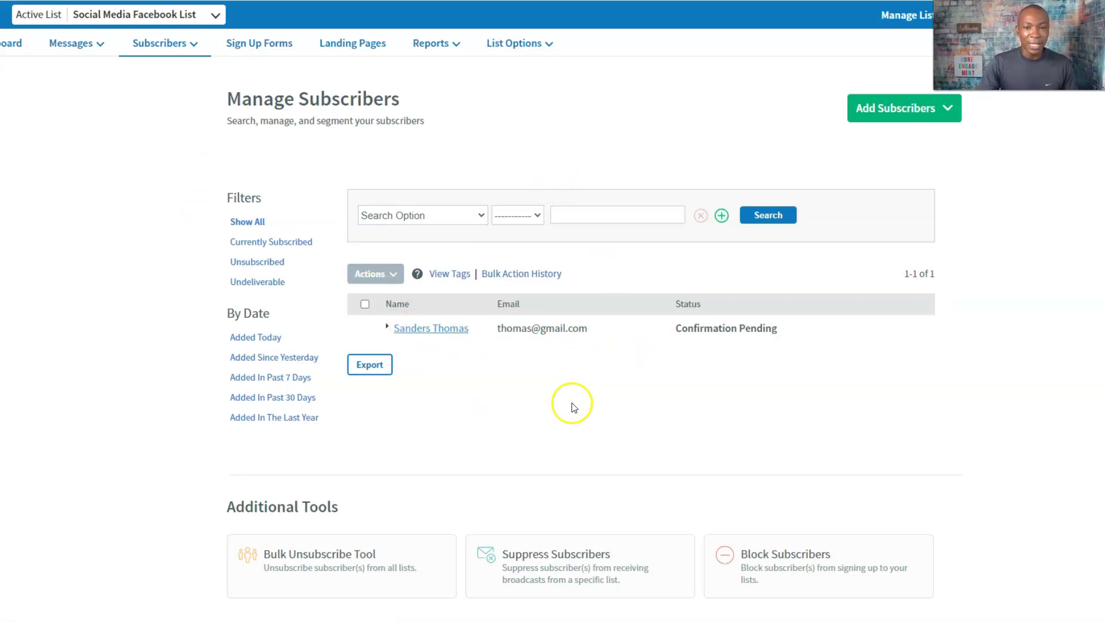
# Expand the new subscriber's Subscriber Information and scroll through its details.
pyautogui.click(419, 330)
pyautogui.scroll(-3, 512, 438)
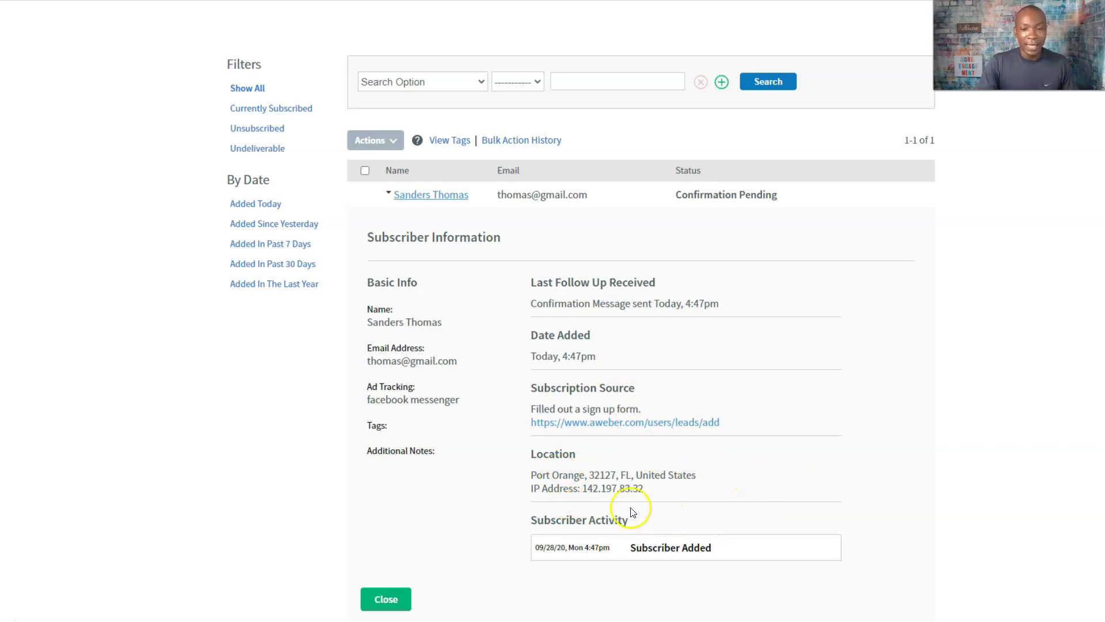
pyautogui.scroll(-3, 570, 495)
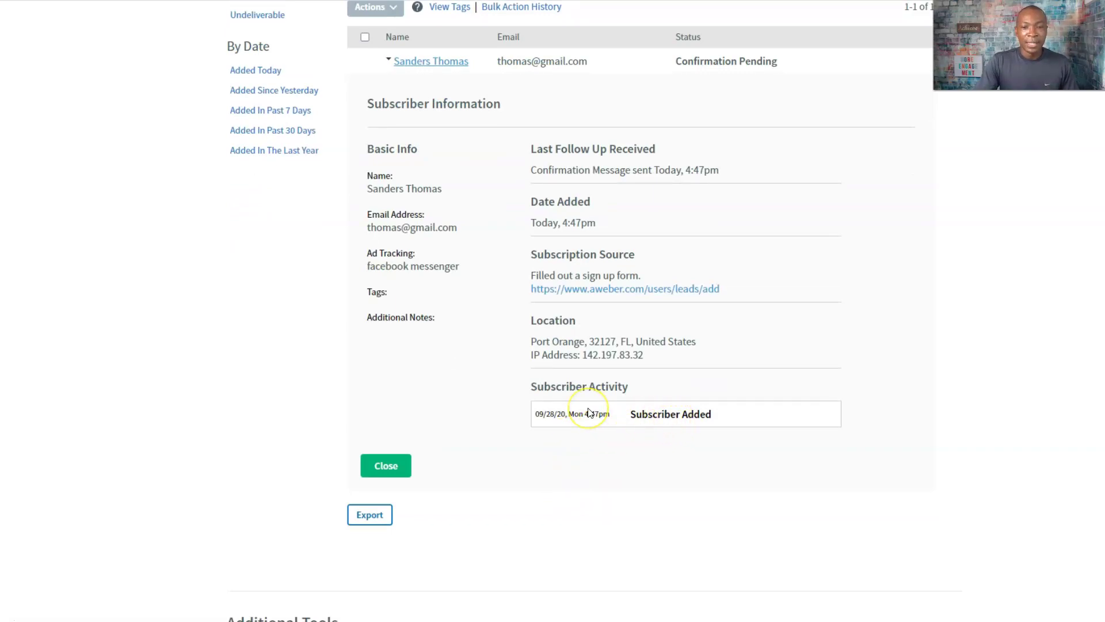
pyautogui.scroll(3, 648, 425)
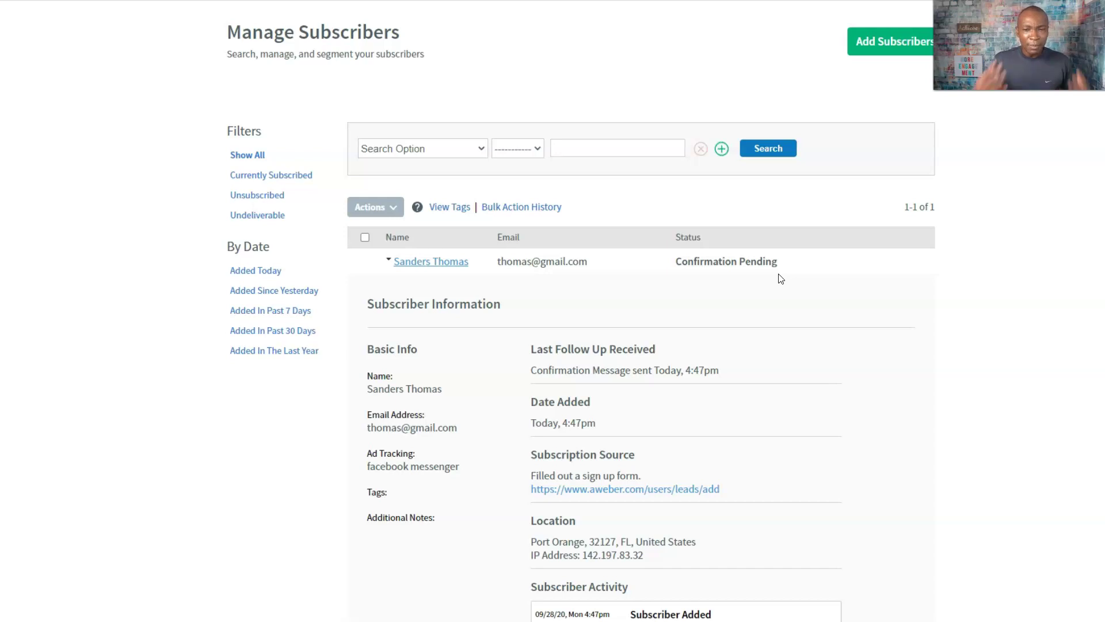
pyautogui.scroll(2, 780, 279)
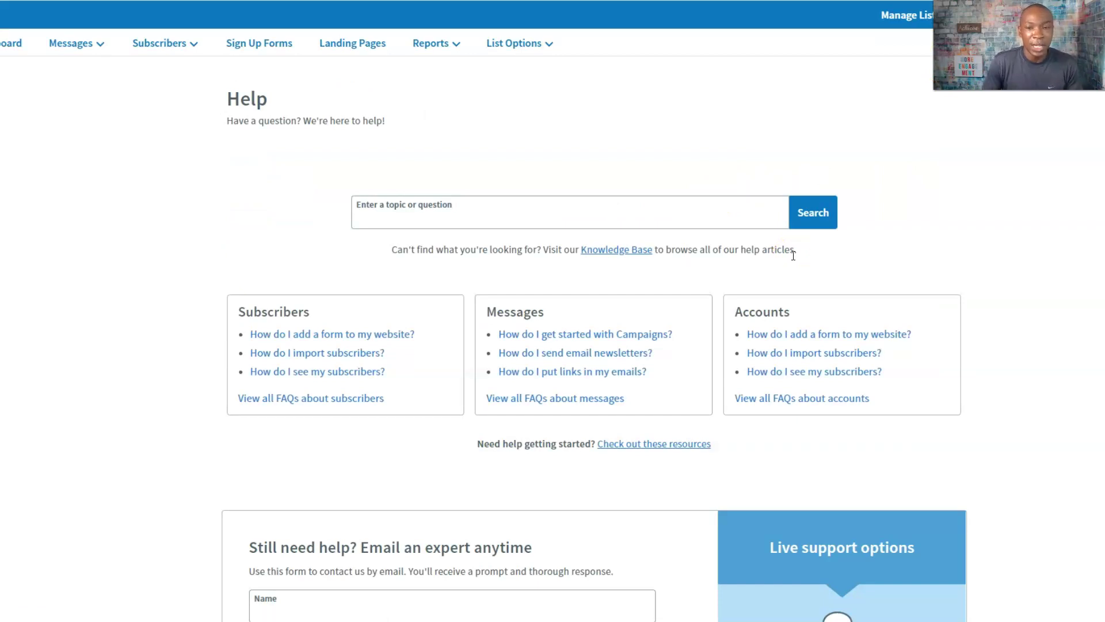
pyautogui.scroll(-5, 806, 334)
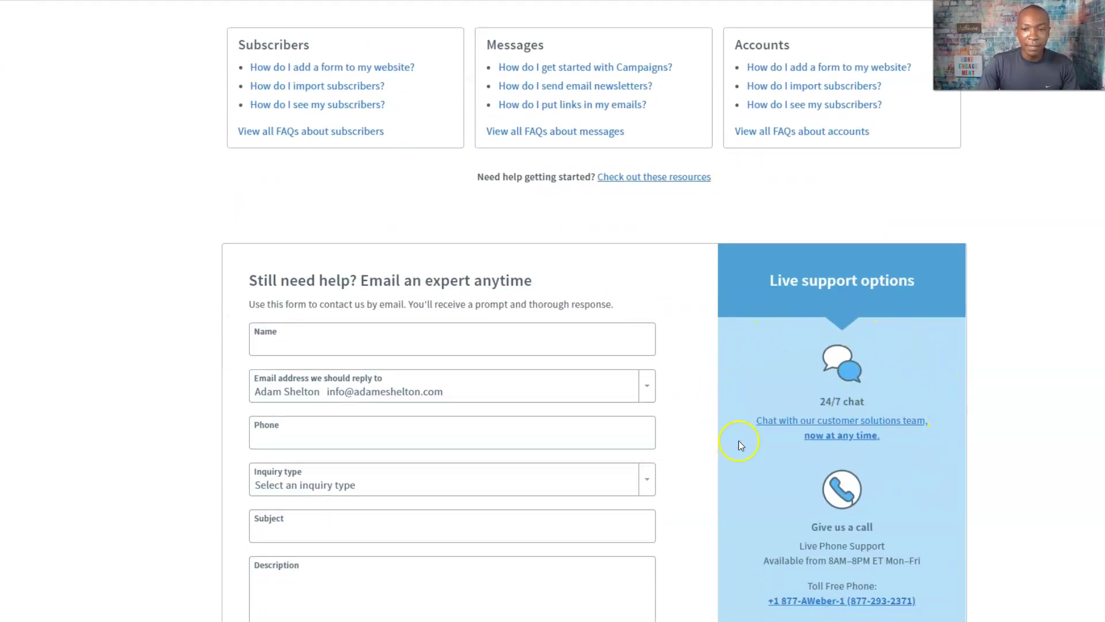
pyautogui.scroll(-2, 841, 403)
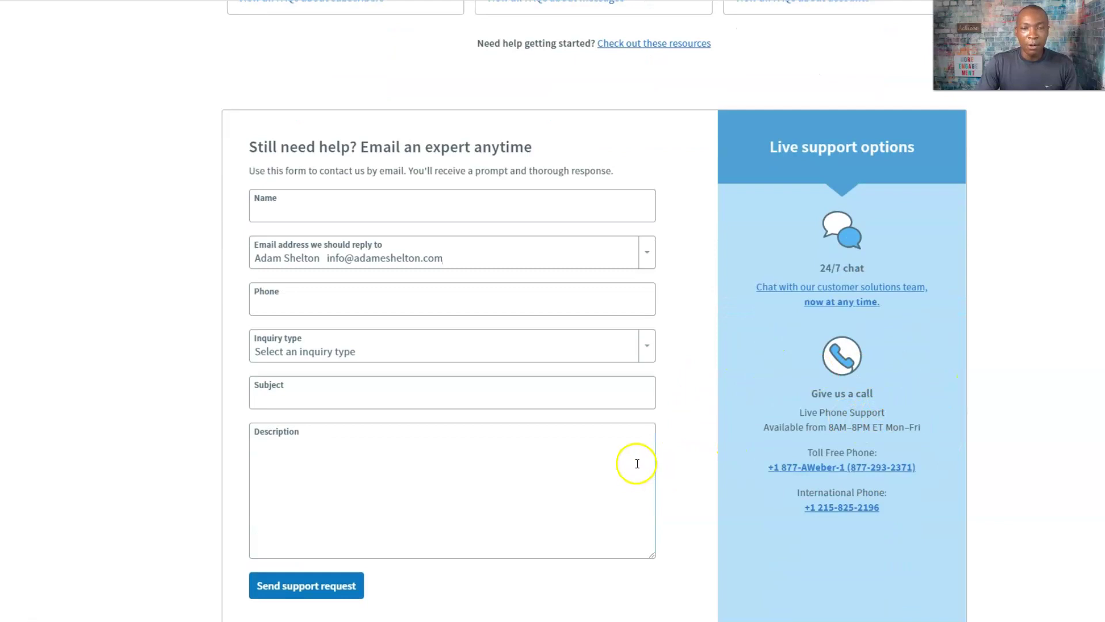
pyautogui.scroll(6, 634, 455)
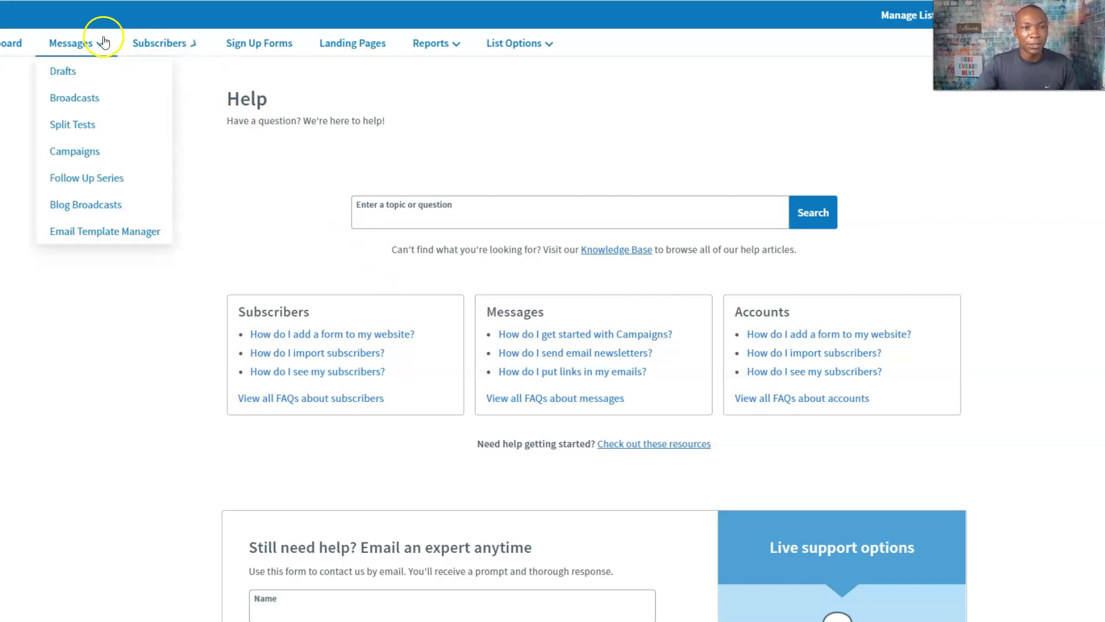
pyautogui.moveTo(143, 51)
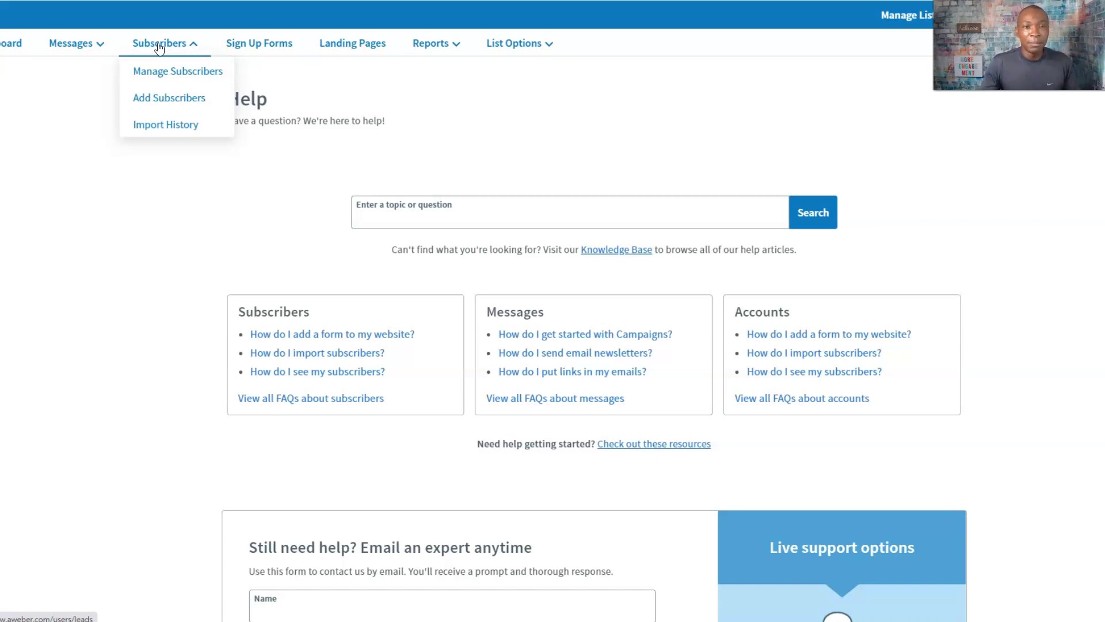
# From Subscribers > Add Subscribers, choose 'Import multiple' to reach the import page.
pyautogui.click(157, 70)
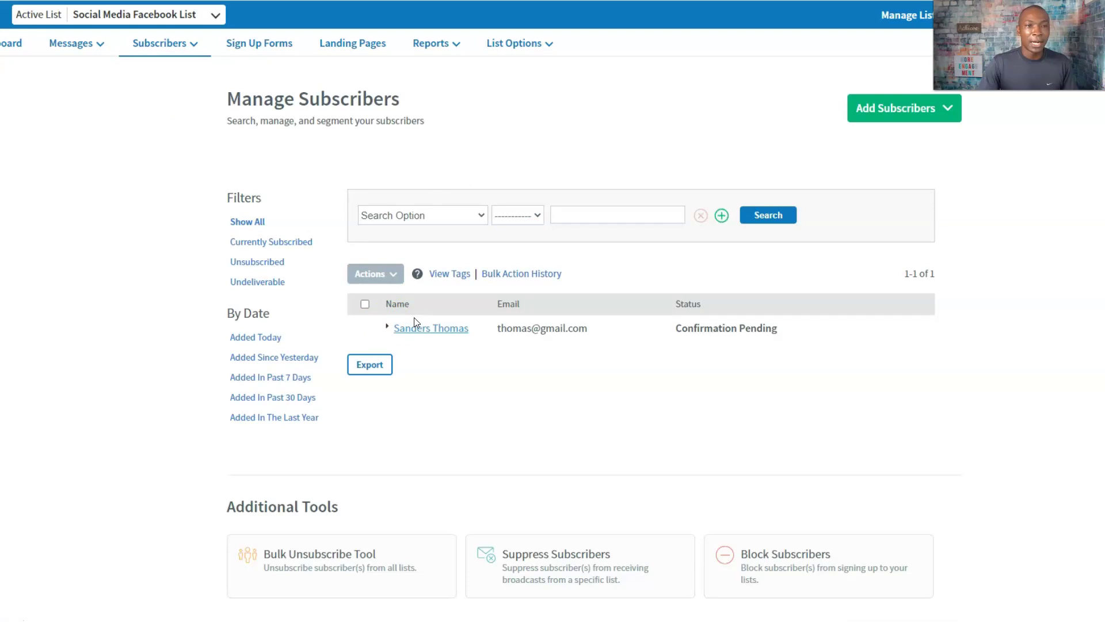
pyautogui.click(160, 43)
pyautogui.click(157, 97)
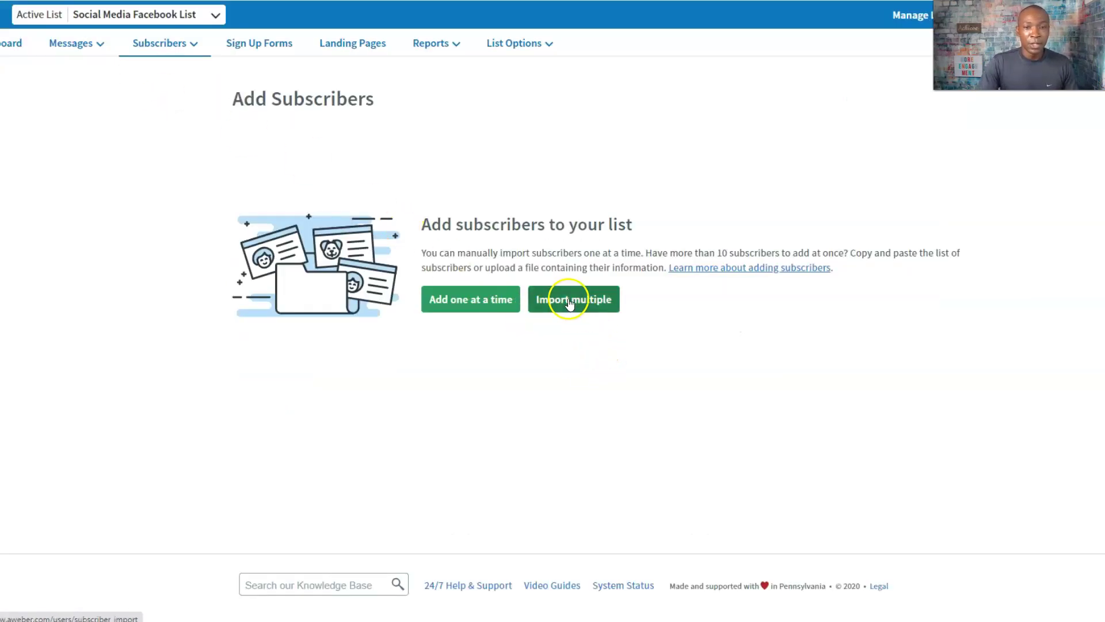
pyautogui.click(564, 308)
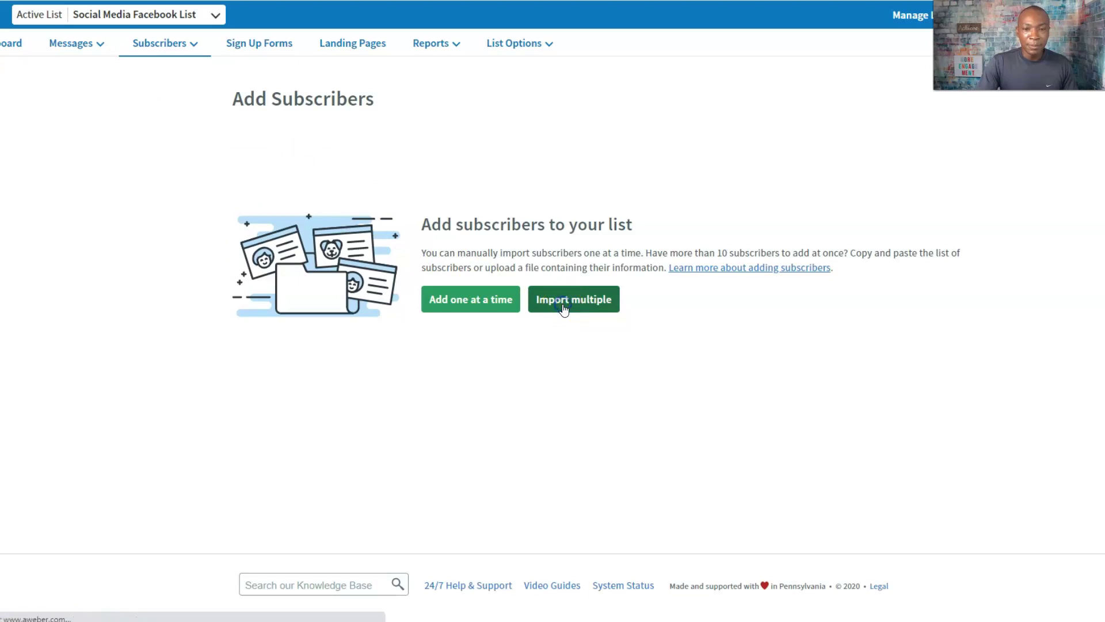
pyautogui.click(541, 379)
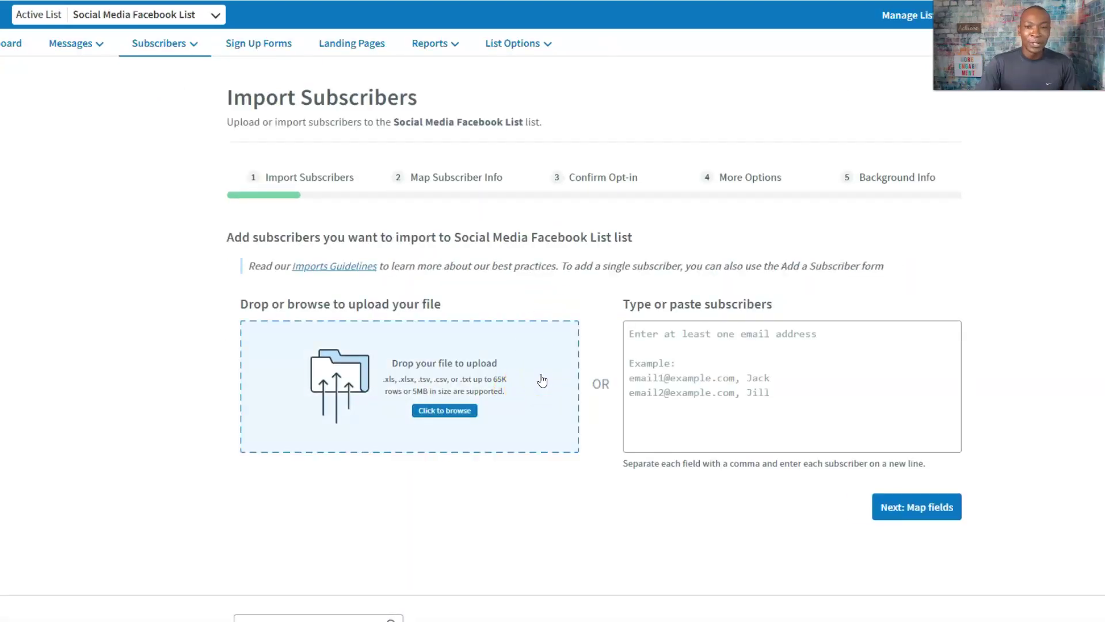
# Enter two subscriber e-mail addresses, one per line, into the paste-subscribers box.
pyautogui.click(681, 335)
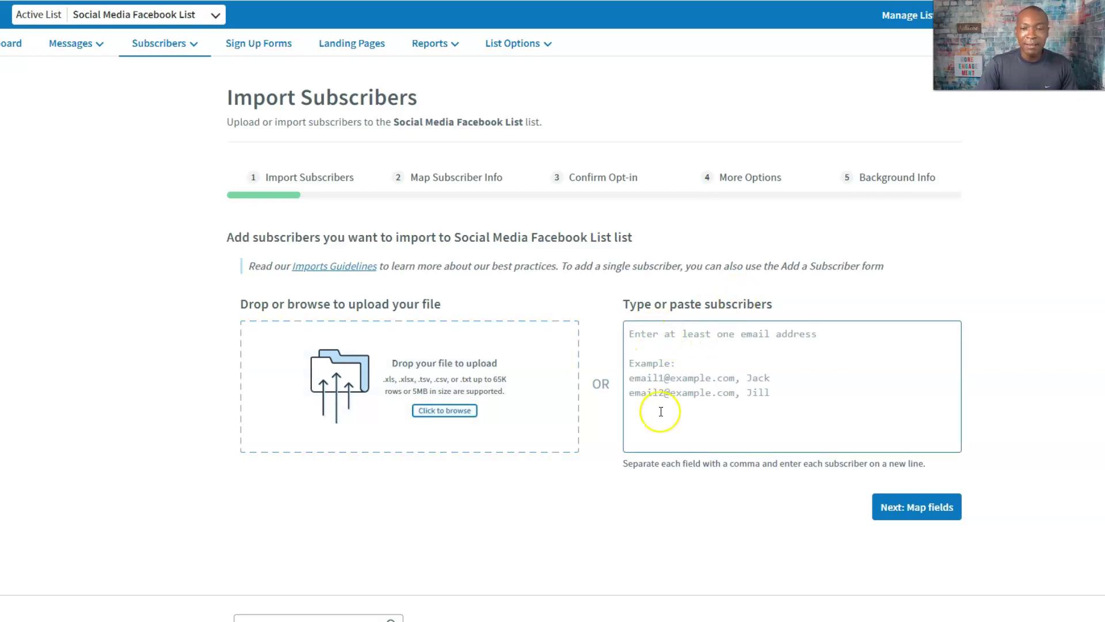
pyautogui.click(649, 336)
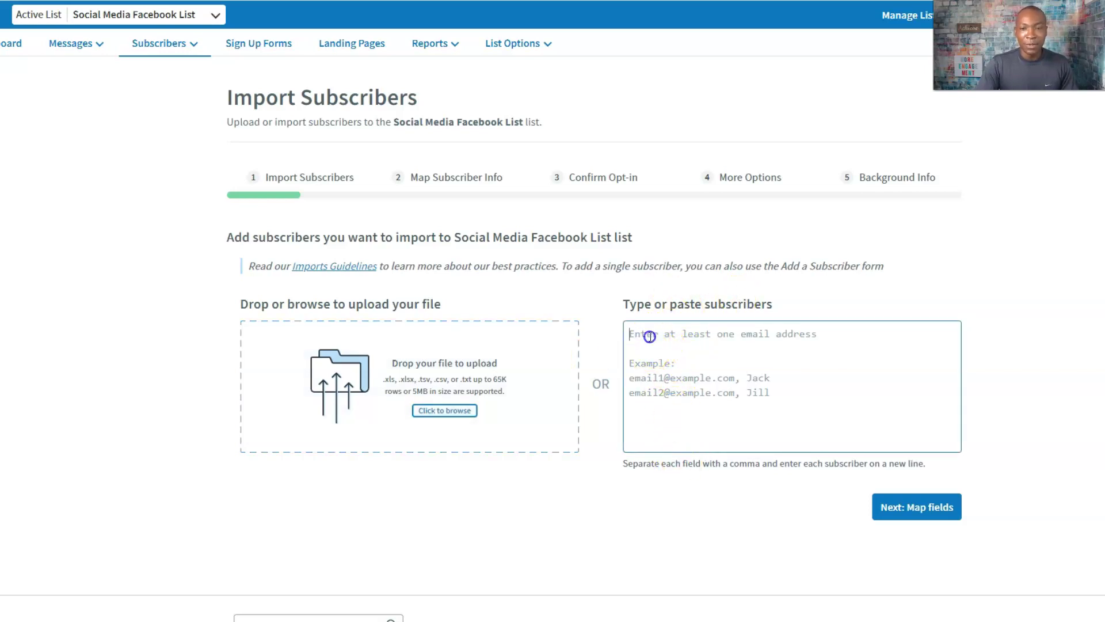
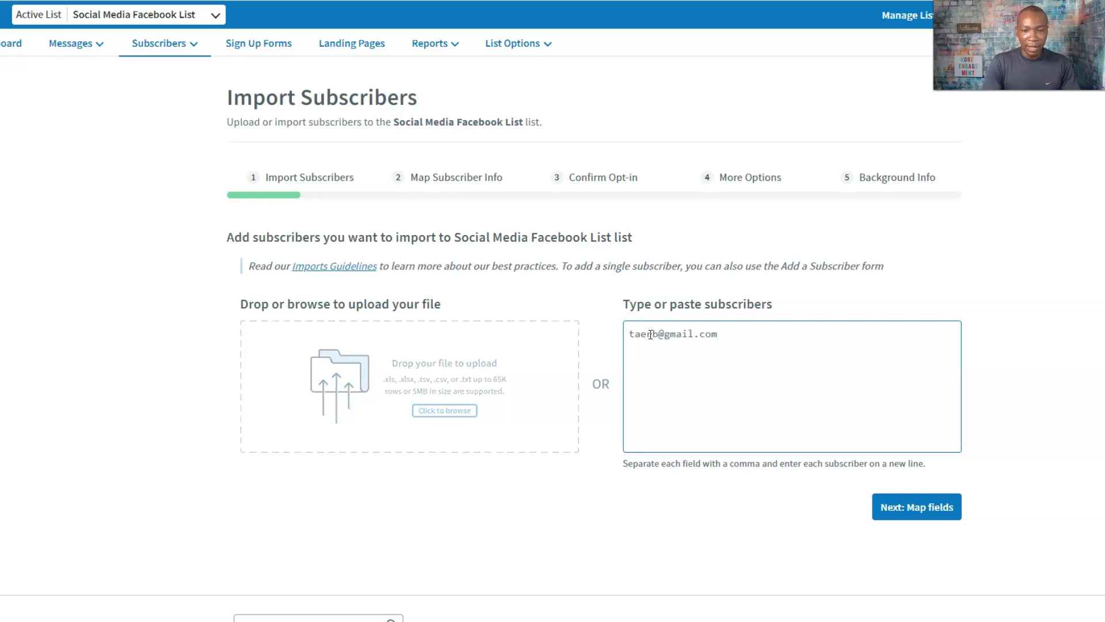
pyautogui.press('Return')
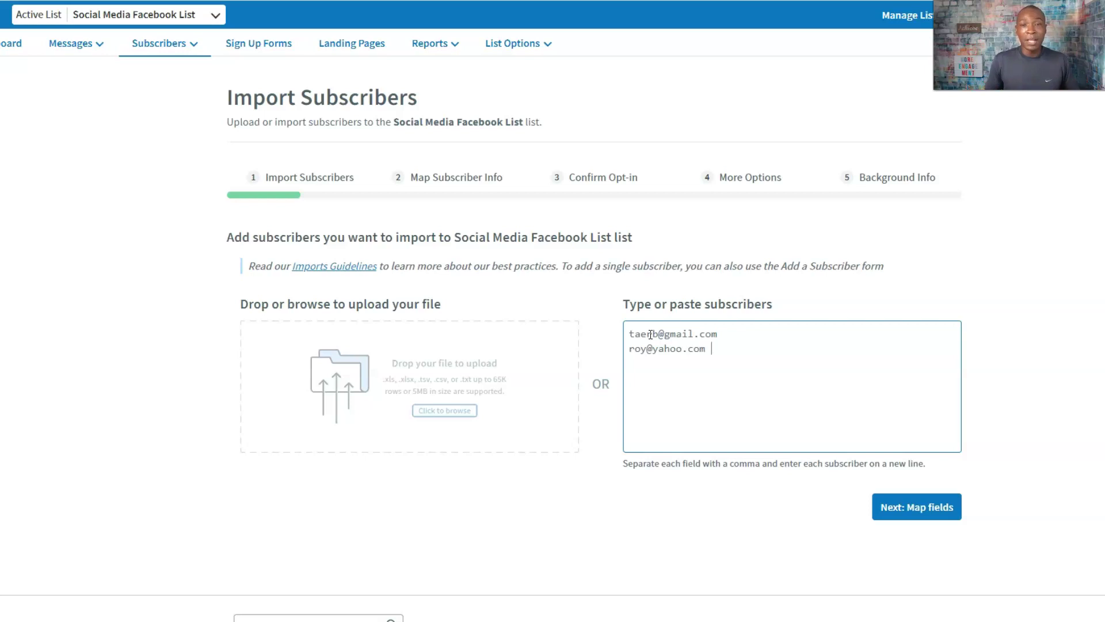
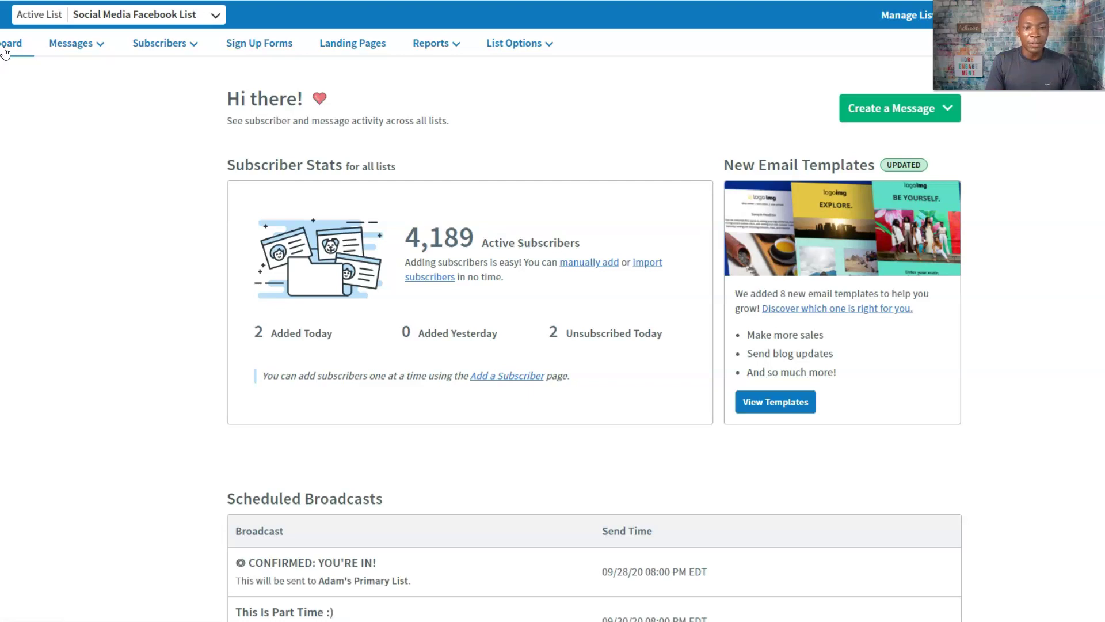
pyautogui.click(875, 108)
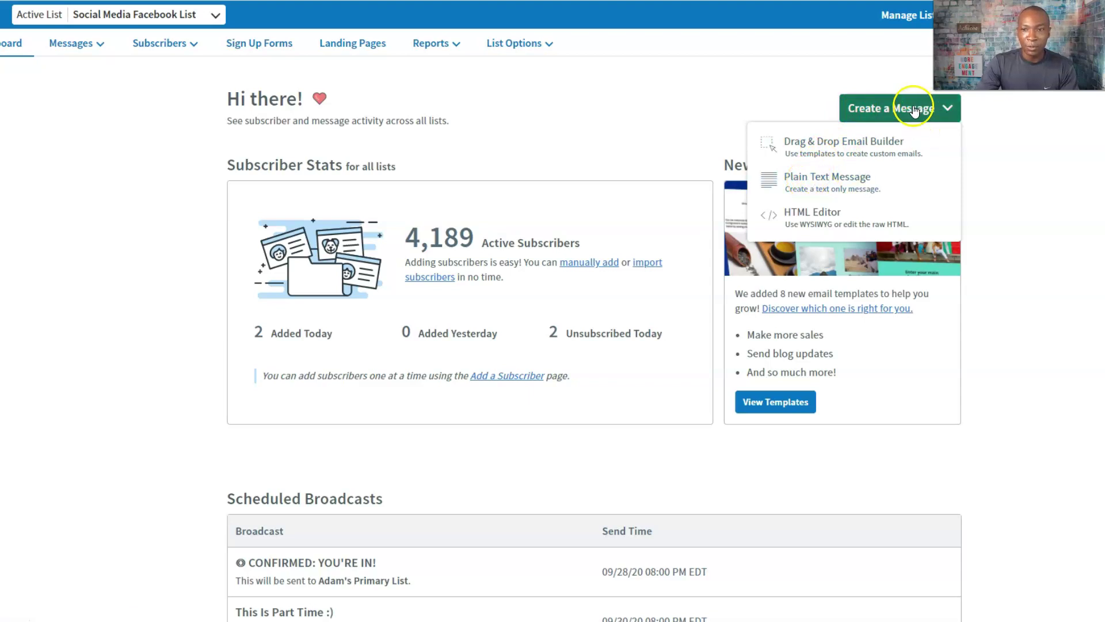
pyautogui.click(823, 175)
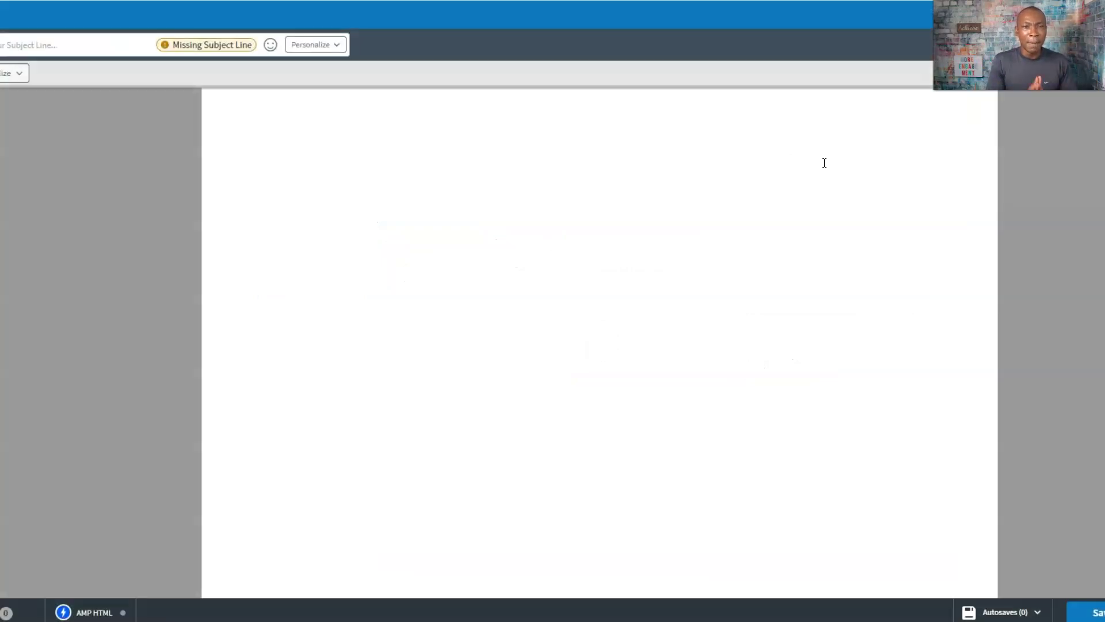
pyautogui.click(23, 44)
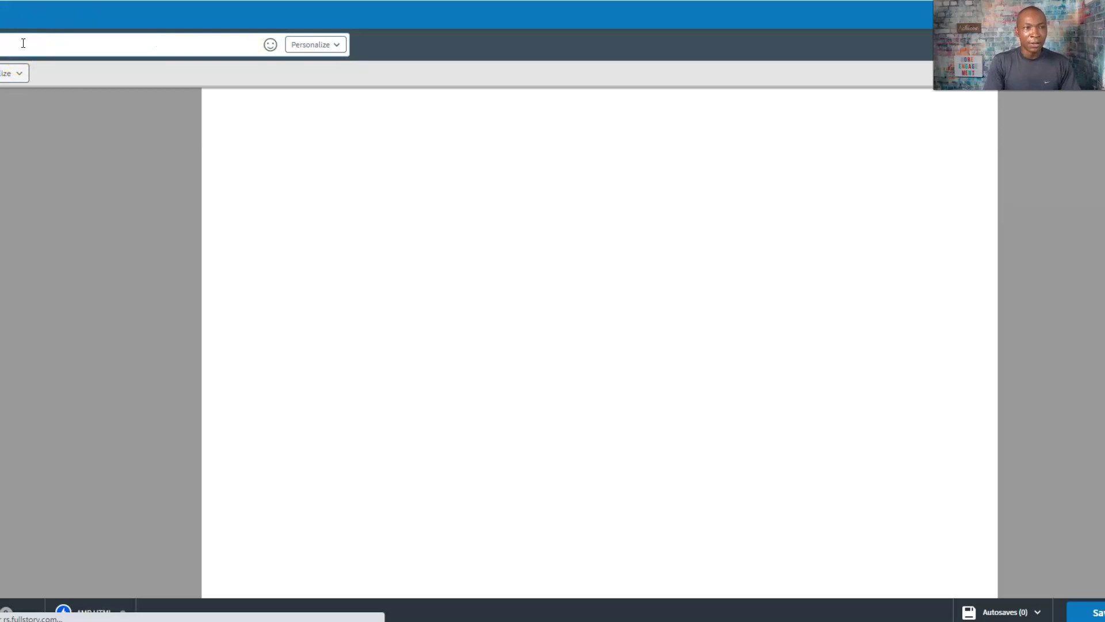
pyautogui.click(351, 121)
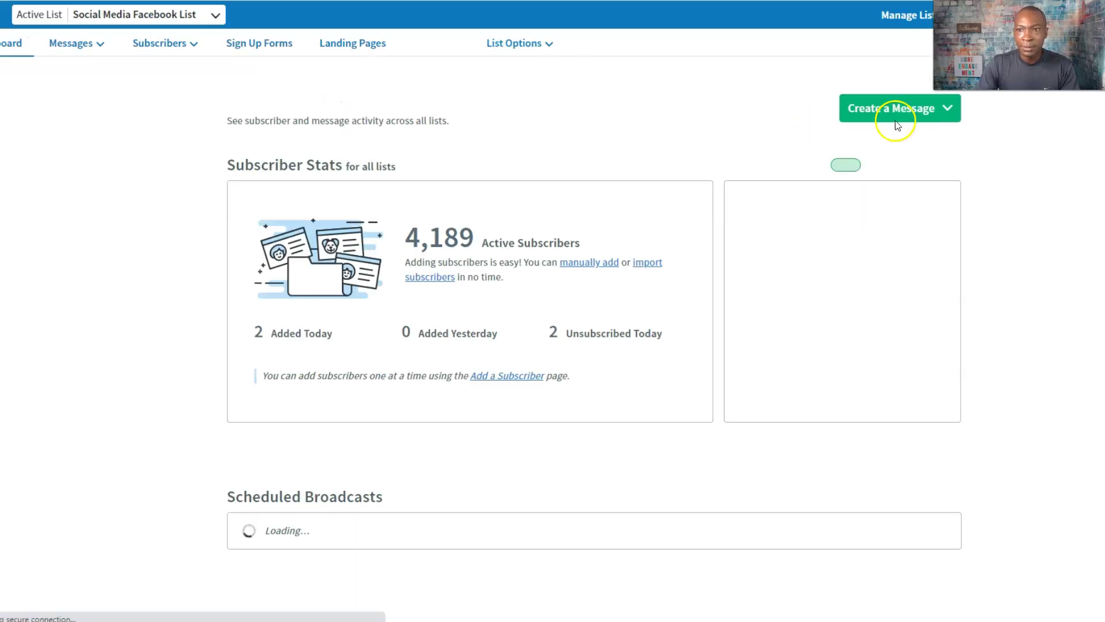
pyautogui.click(943, 107)
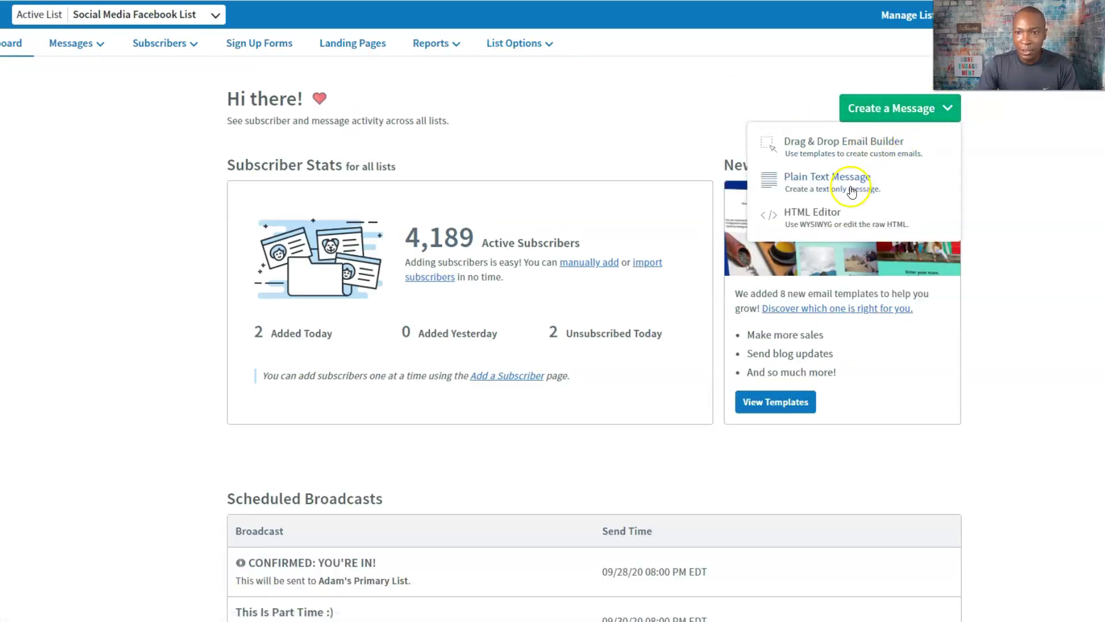
# Create a new message with the subject line 'Welcome!' and begin editing its greeting paragraph.
pyautogui.click(855, 147)
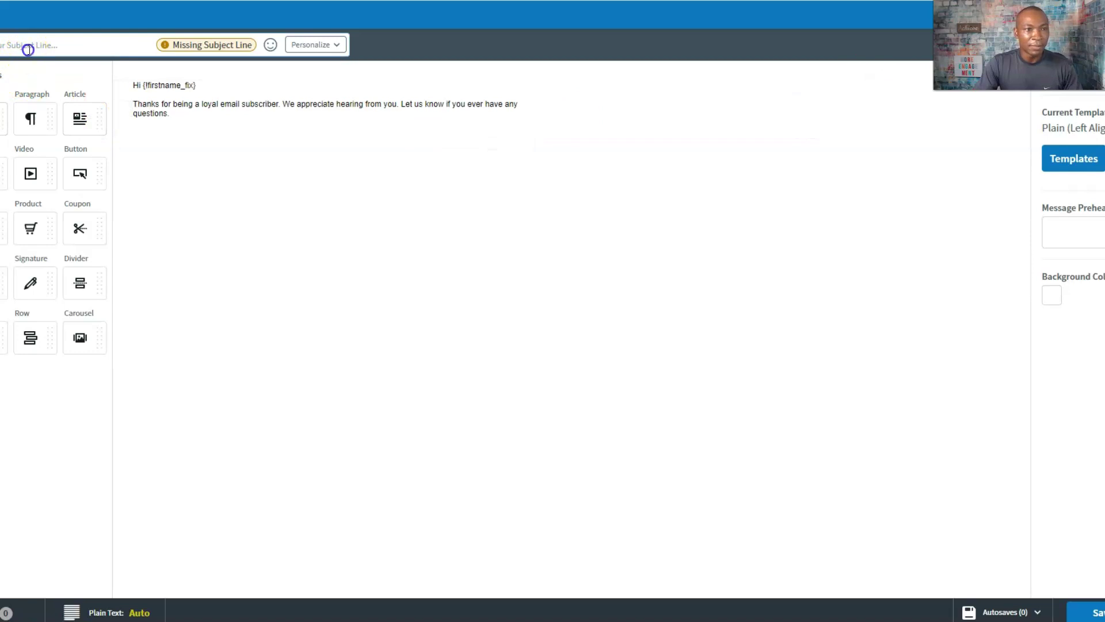
pyautogui.hotkey('ctrl', 'v')
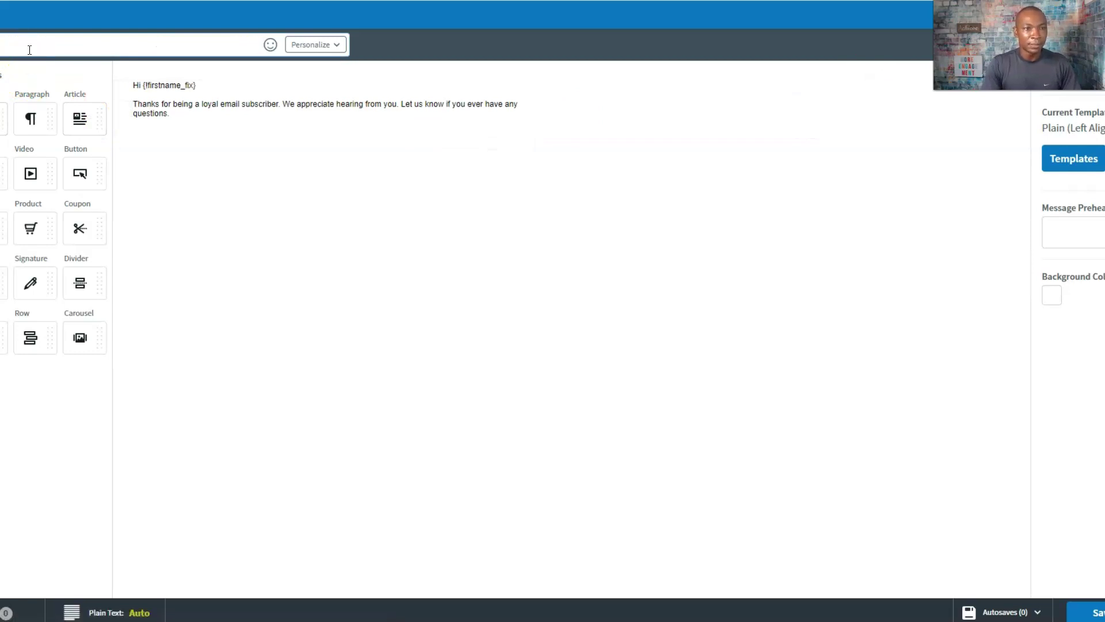
pyautogui.click(197, 121)
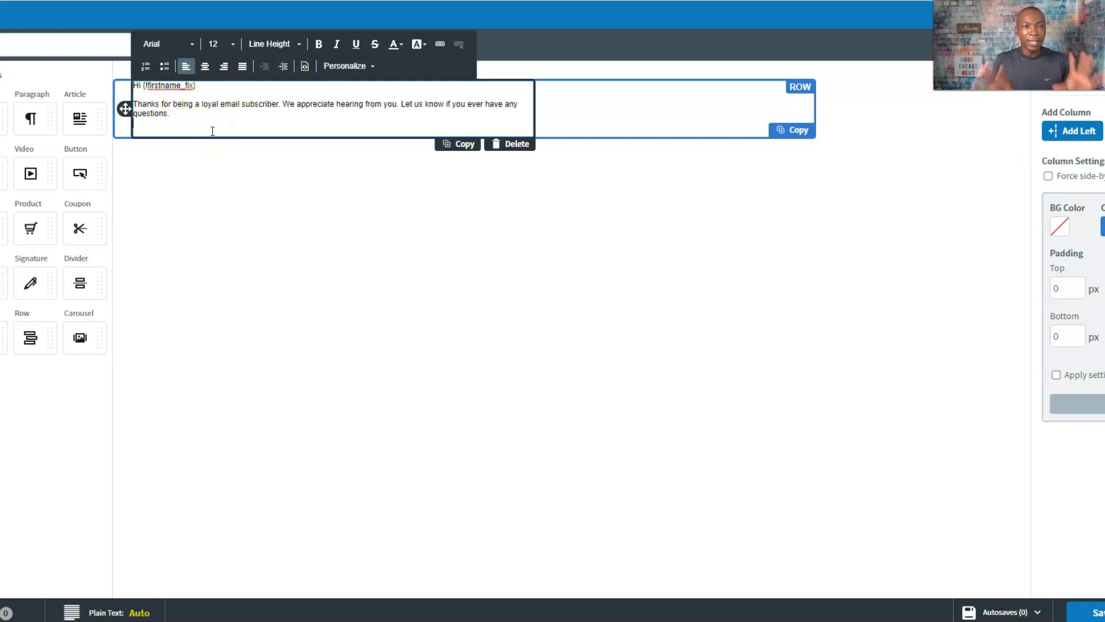
# End the body with 'To your success,' and the sender's name on the line below.
pyautogui.press('Return')
pyautogui.press('Return')
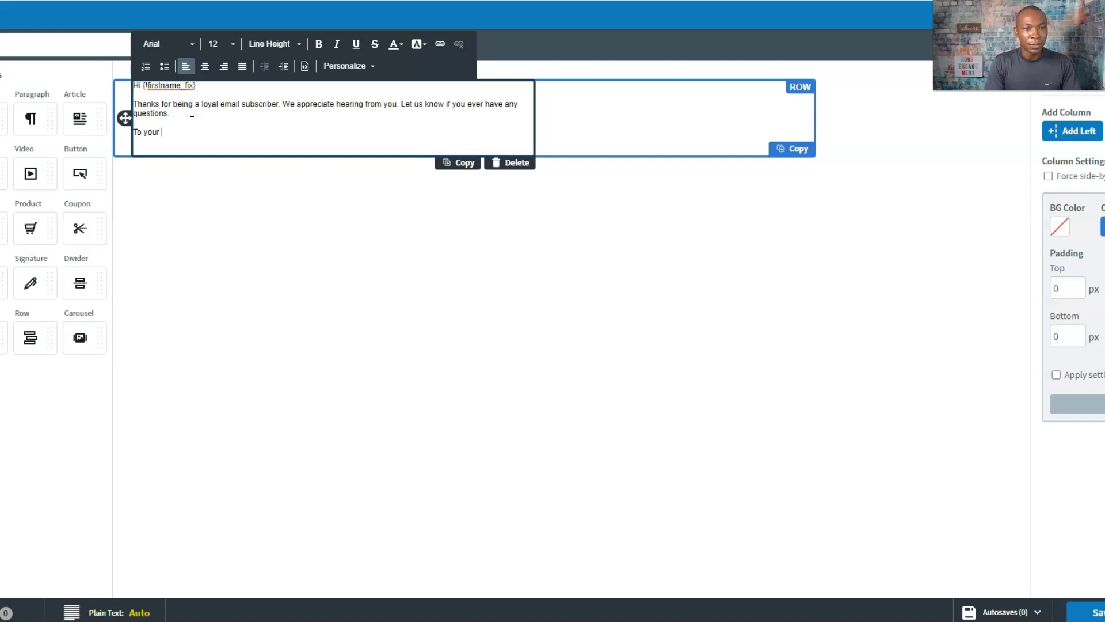
pyautogui.write('To your success')
pyautogui.press('Return')
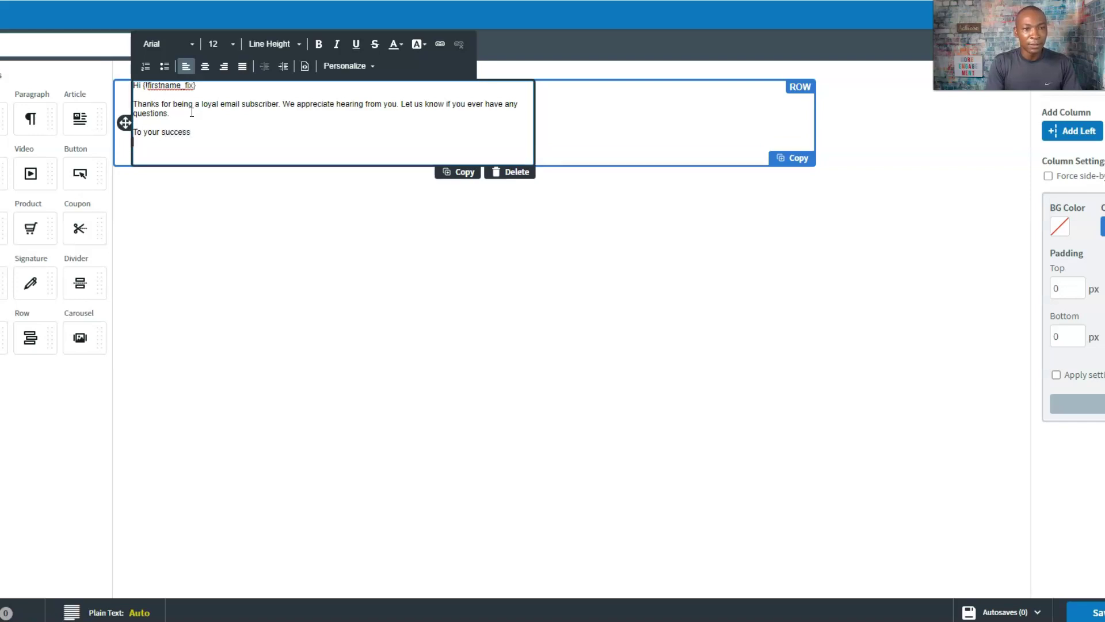
pyautogui.write('Adam Shelton')
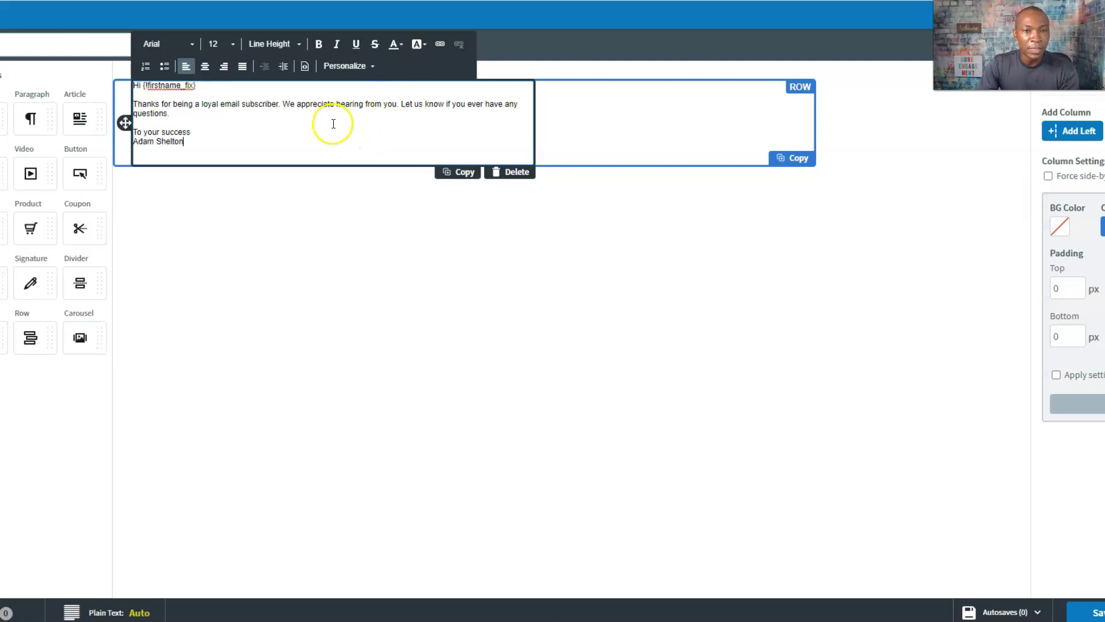
pyautogui.click(272, 231)
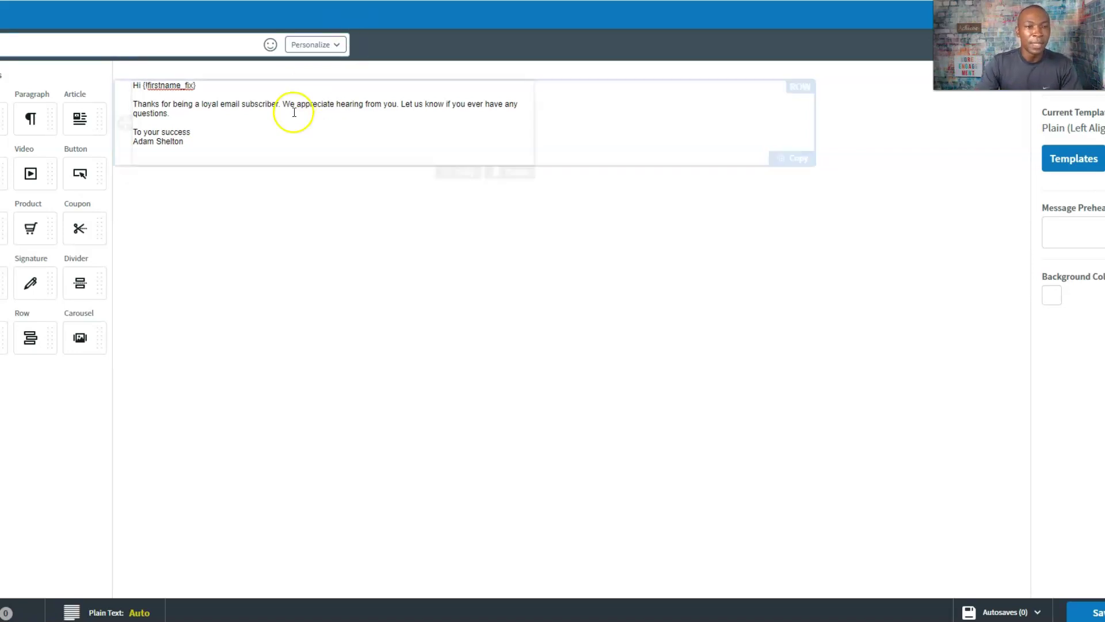
pyautogui.click(196, 132)
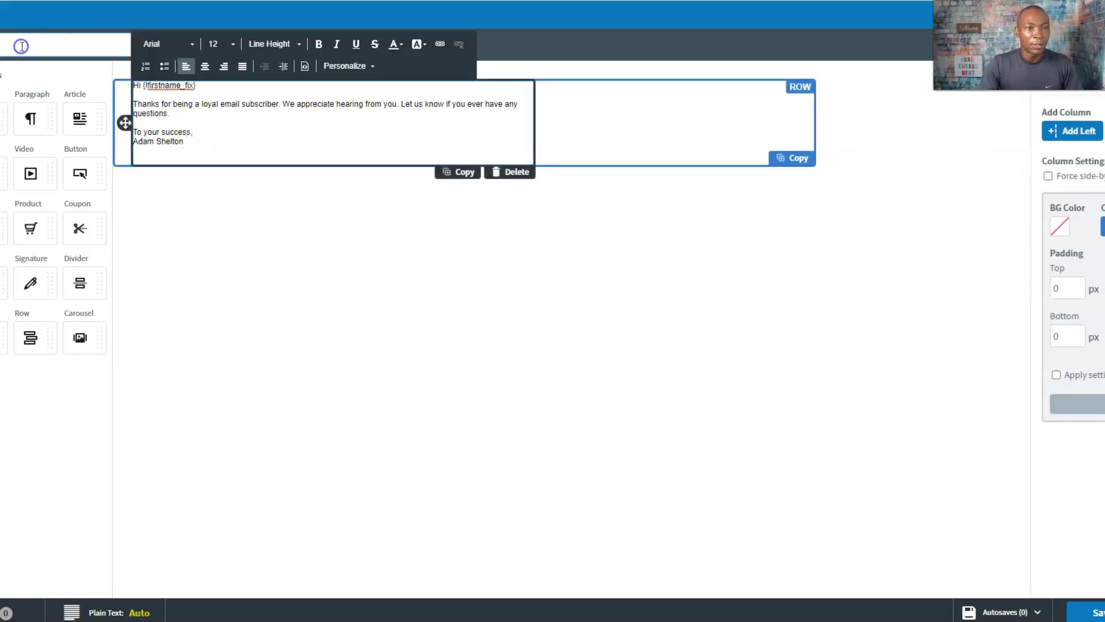
# Look through the Personalize > Subscriber's Info fields and close them without inserting anything.
pyautogui.click(308, 272)
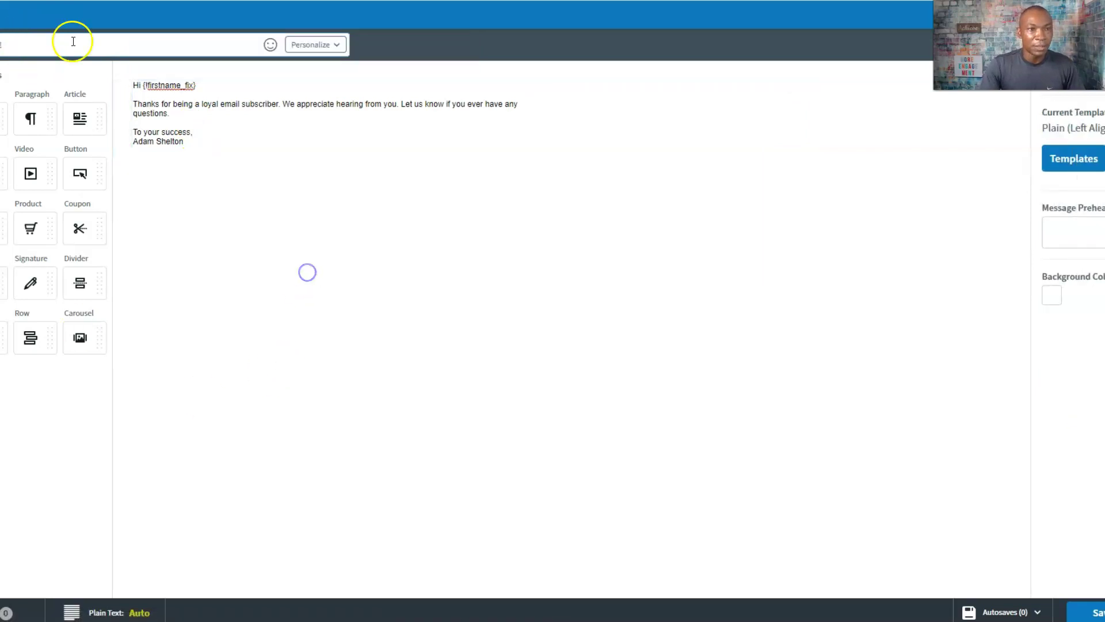
pyautogui.click(339, 45)
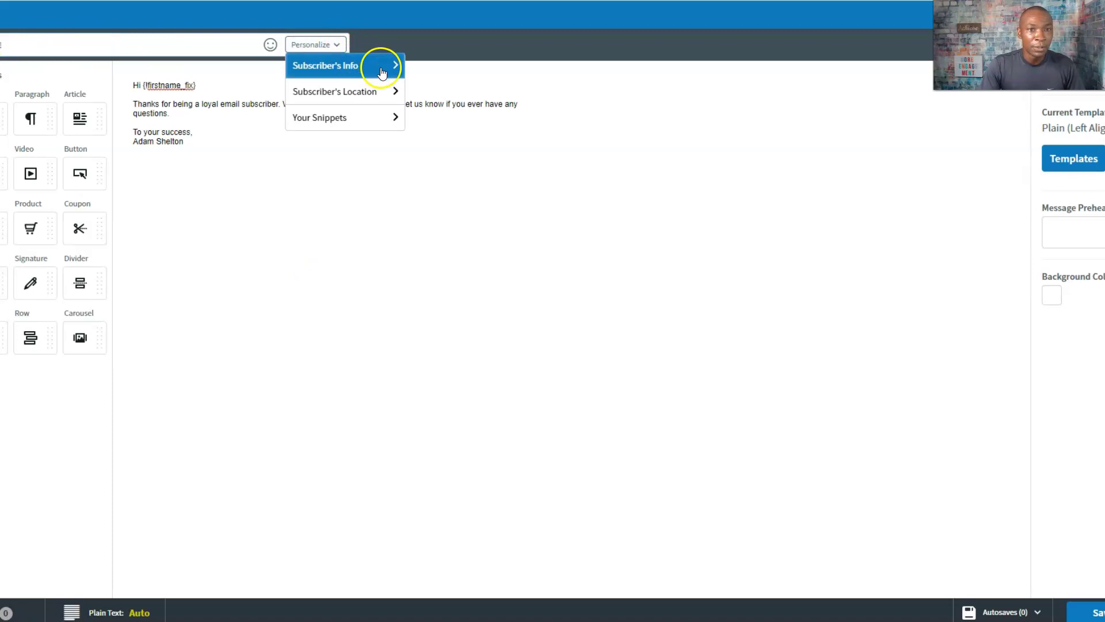
pyautogui.click(380, 65)
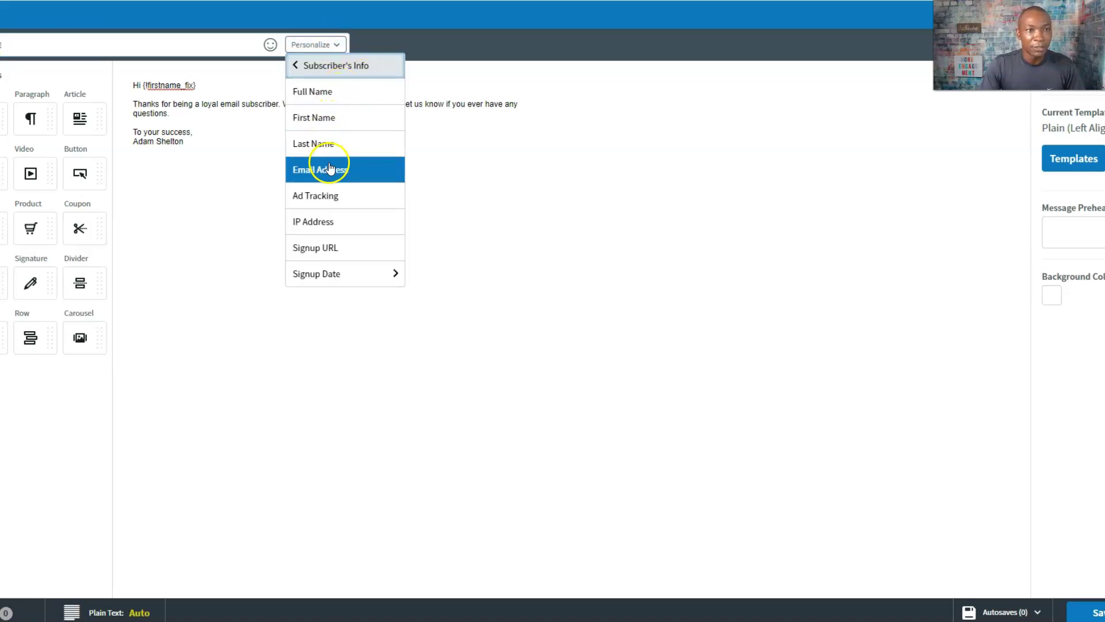
pyautogui.click(207, 249)
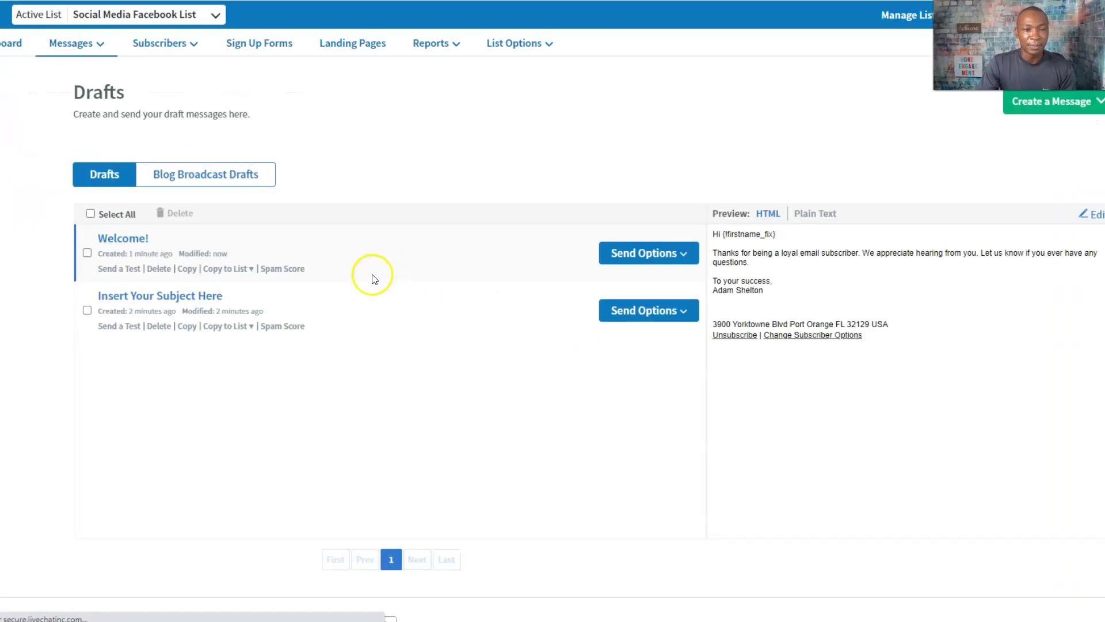
# Schedule the Welcome! broadcast for Tuesday Sep 29 with a 9 AM send hour.
pyautogui.click(677, 254)
pyautogui.click(612, 279)
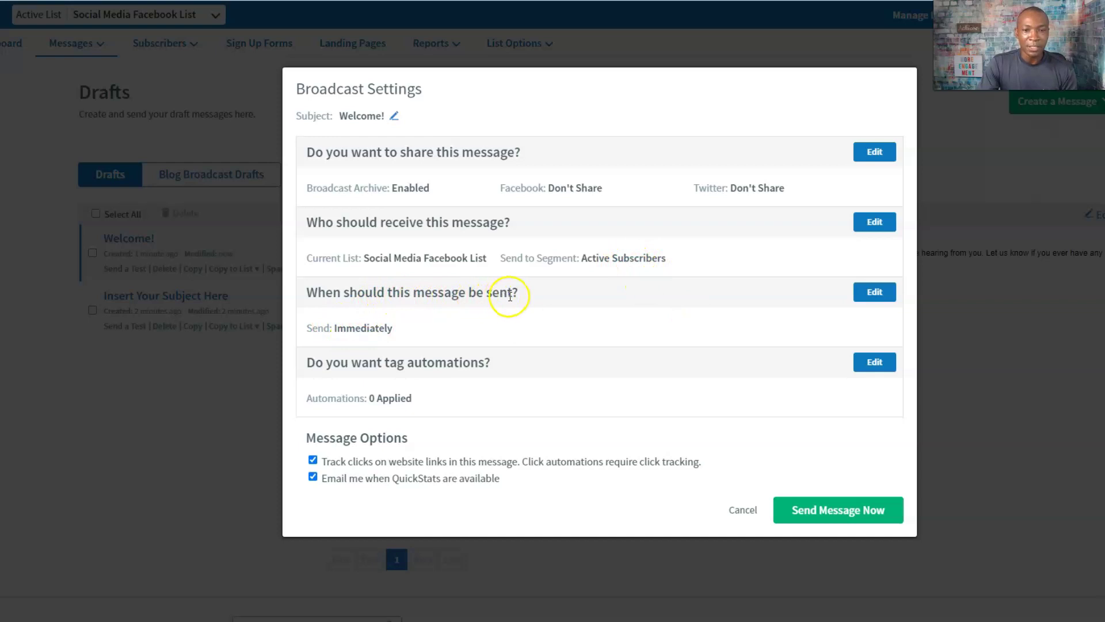
pyautogui.click(875, 291)
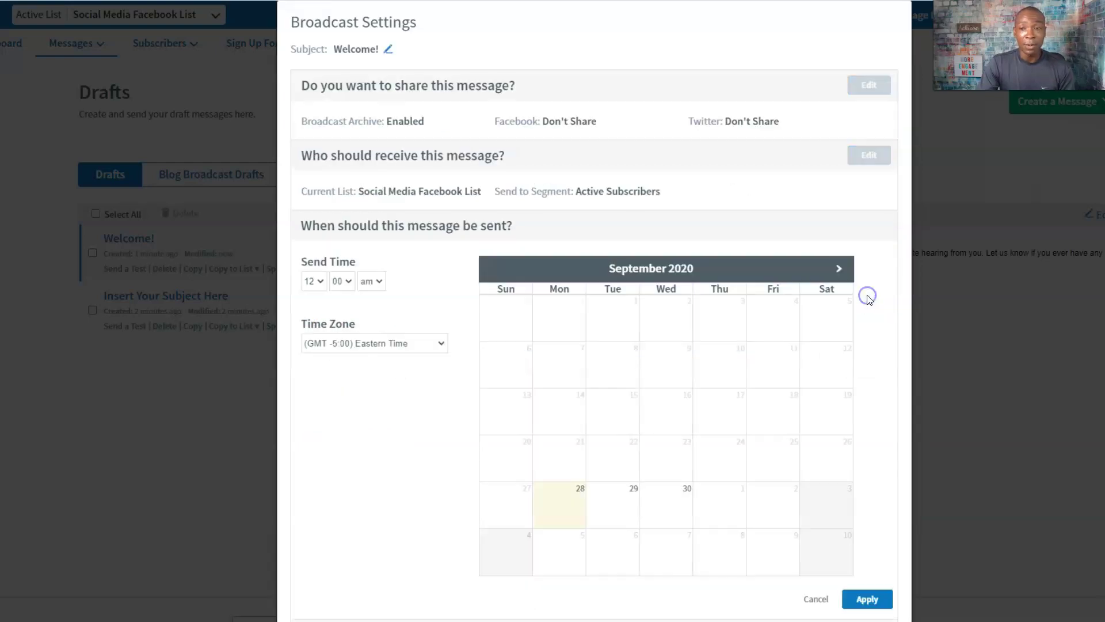
pyautogui.click(609, 502)
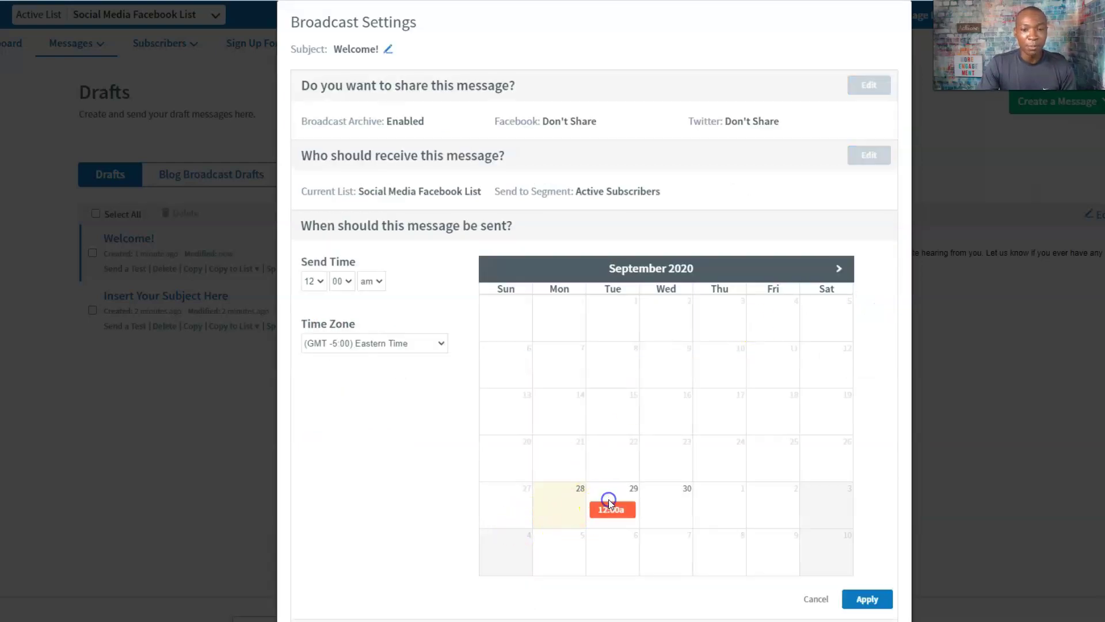
pyautogui.click(310, 281)
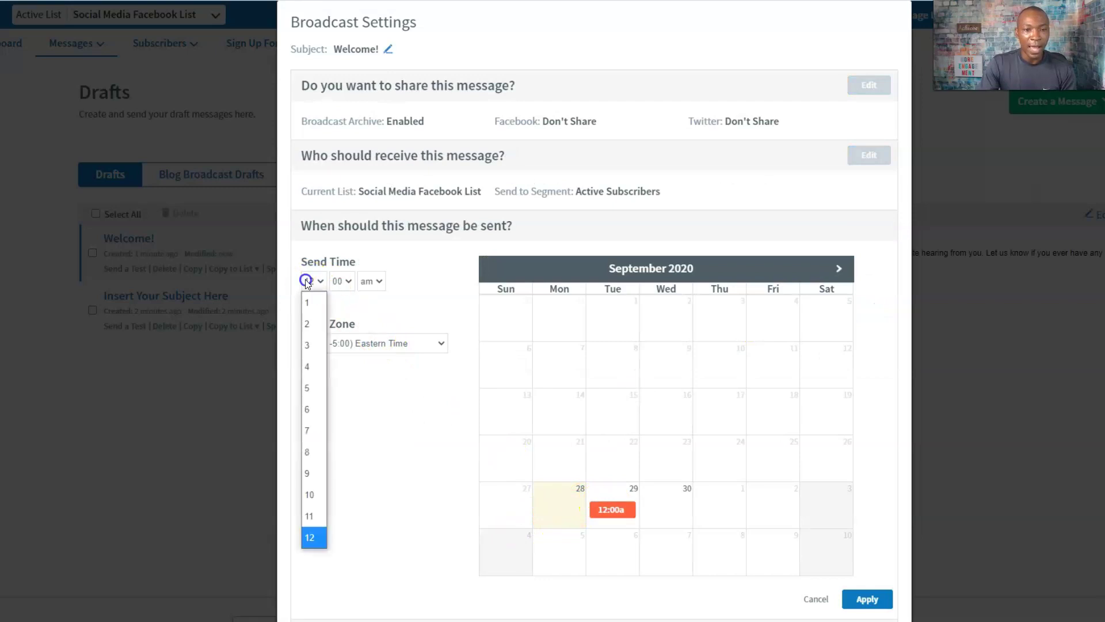
pyautogui.click(309, 473)
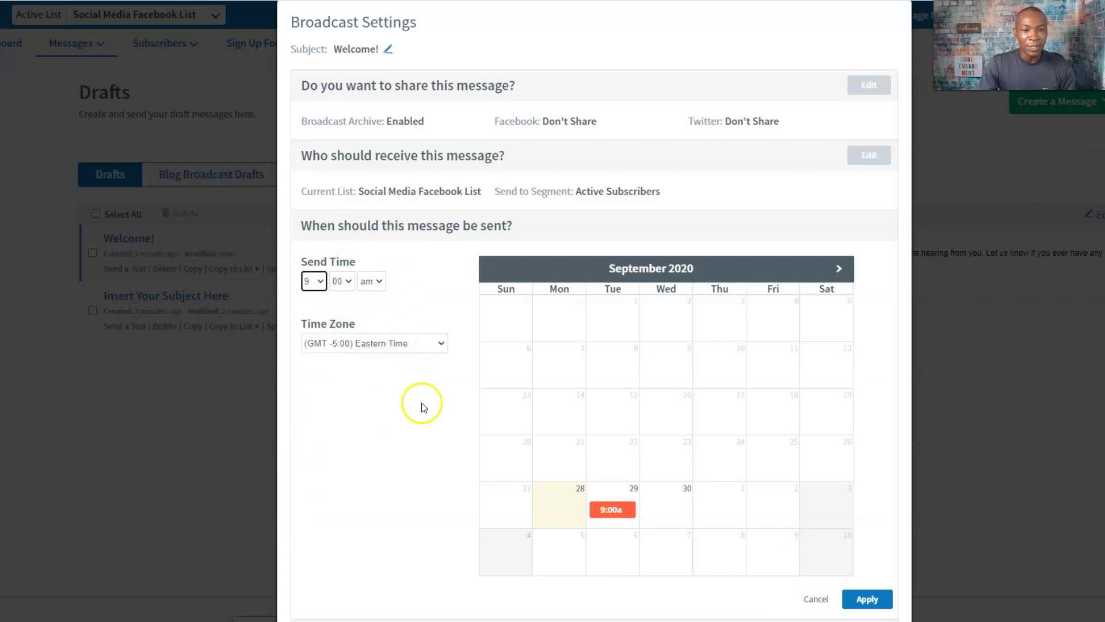
# Keep Eastern Time and move the 9:00 AM send to Wednesday Sep 30.
pyautogui.click(441, 343)
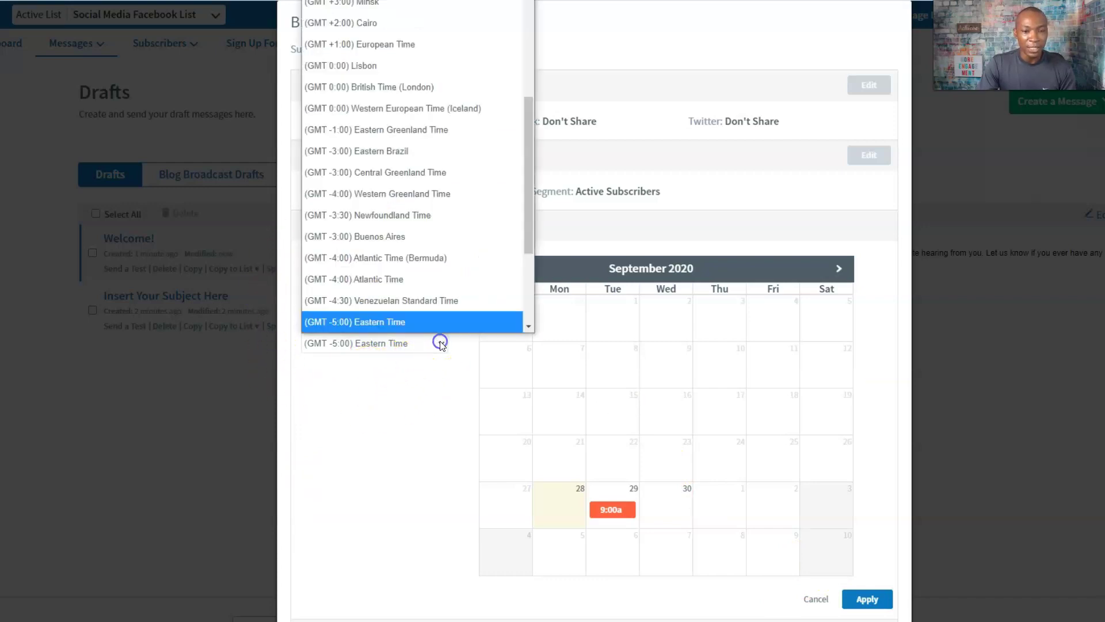
pyautogui.click(425, 403)
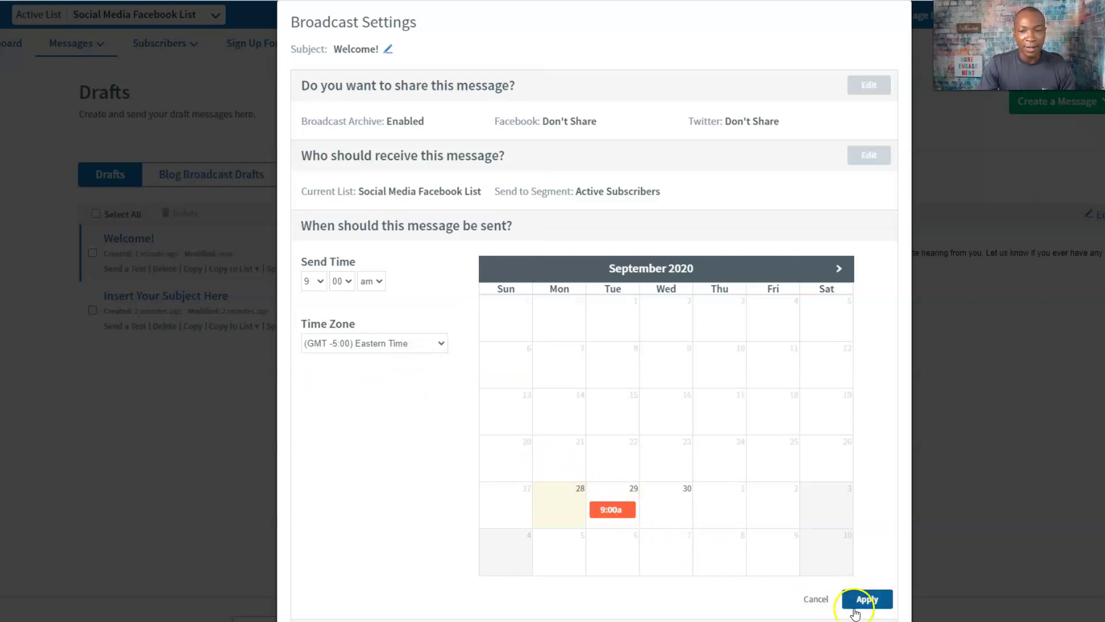
pyautogui.click(868, 599)
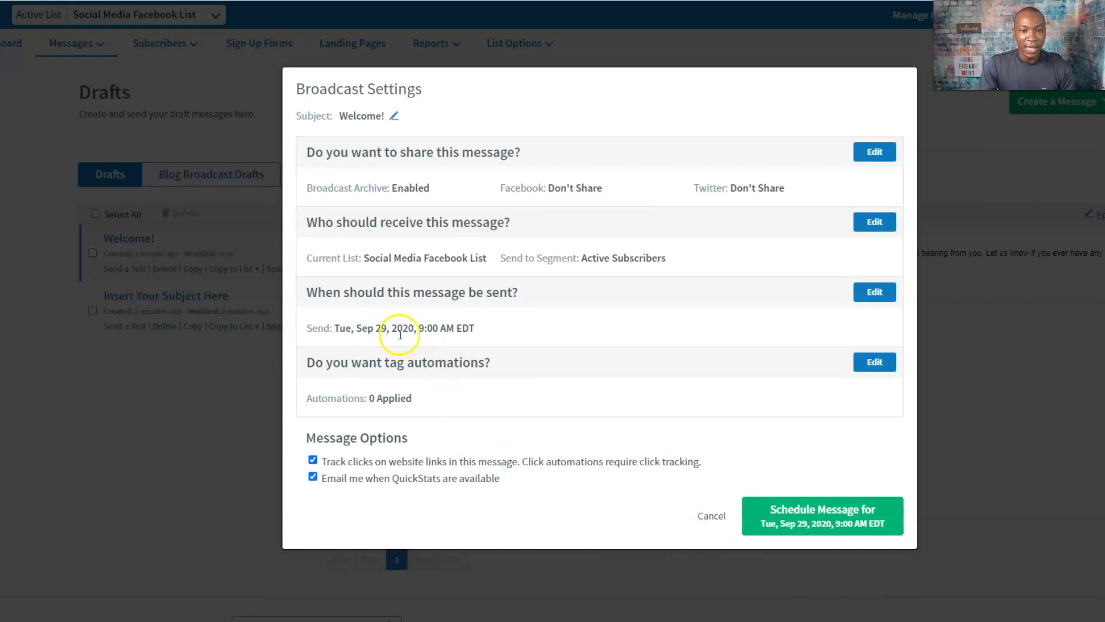
pyautogui.click(871, 292)
pyautogui.moveTo(619, 509); pyautogui.dragTo(660, 515)
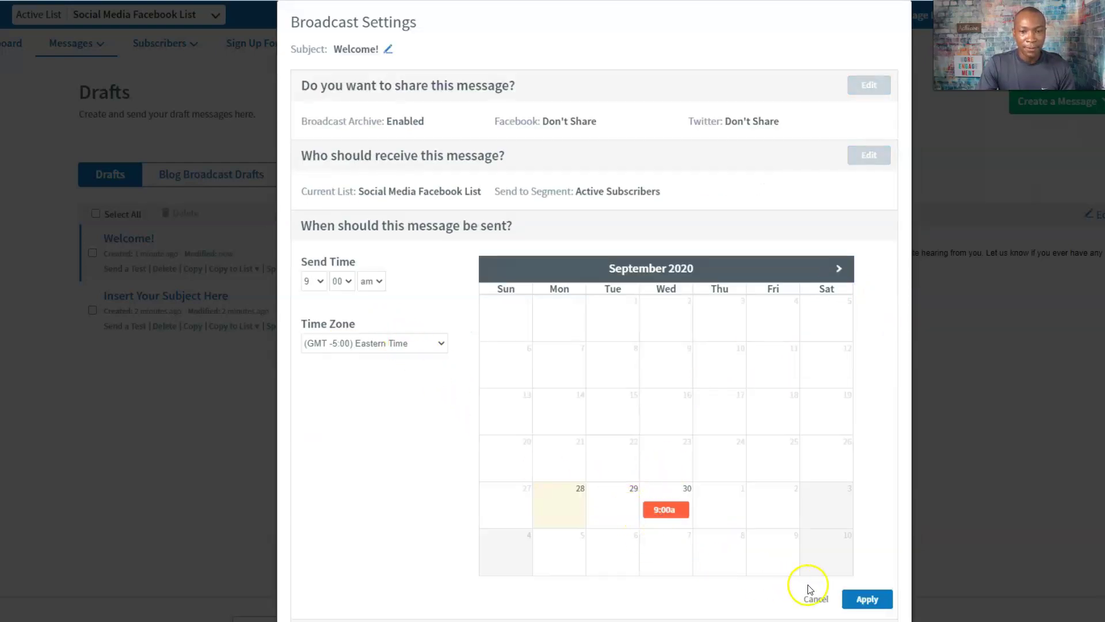
pyautogui.click(868, 600)
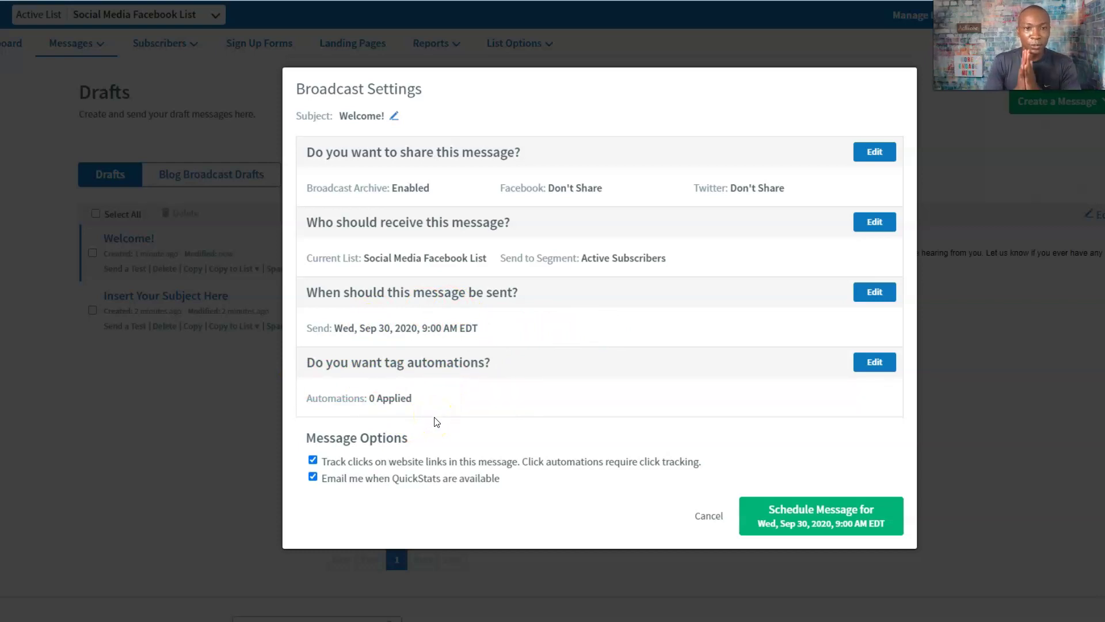
# Confirm the Wed, Sep 30, 2020, 9:00 AM EDT schedule and return to the dashboard.
pyautogui.click(814, 513)
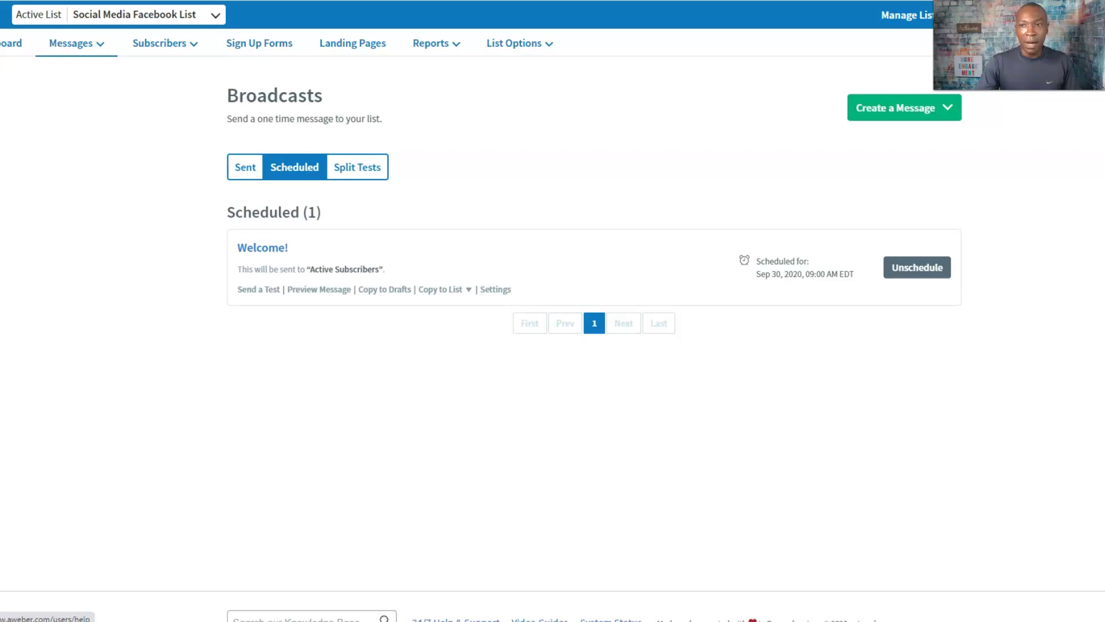
pyautogui.click(167, 46)
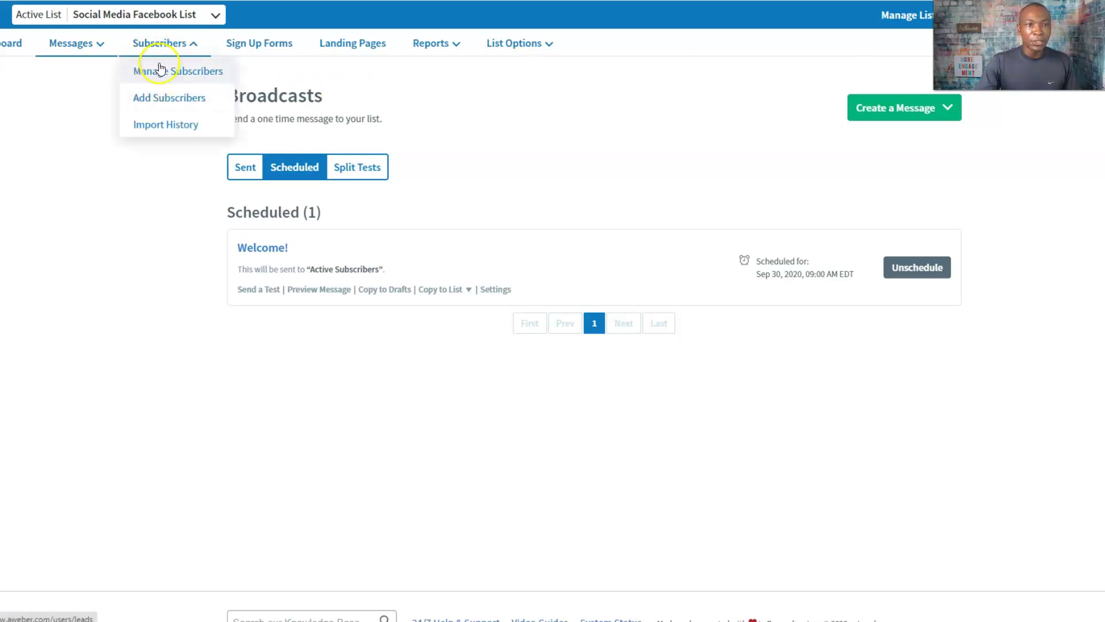
pyautogui.moveTo(79, 53)
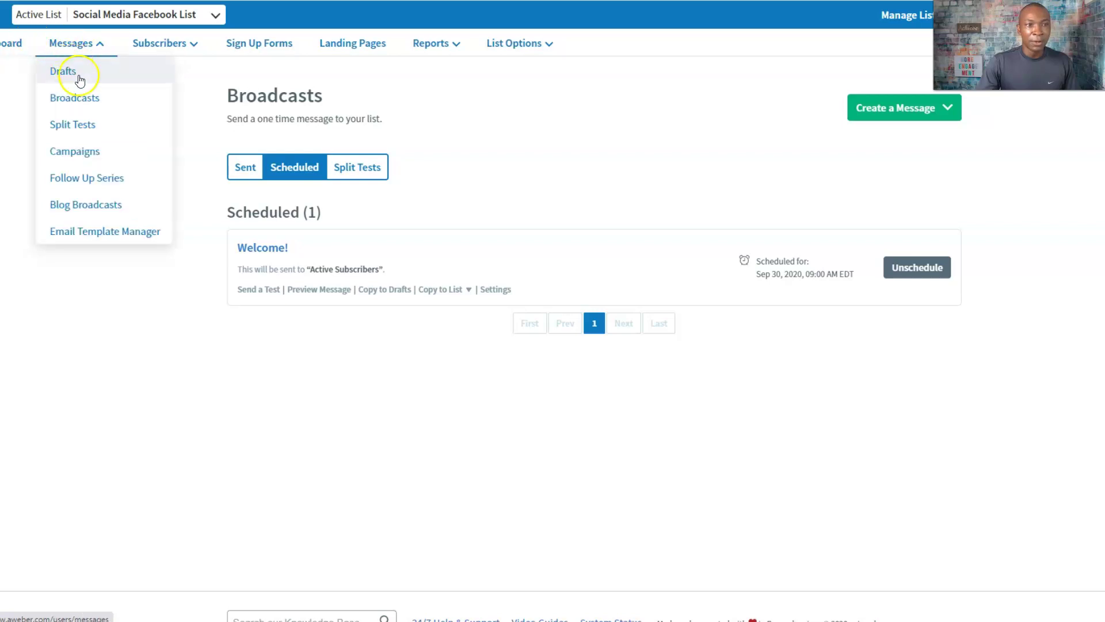
pyautogui.click(6, 49)
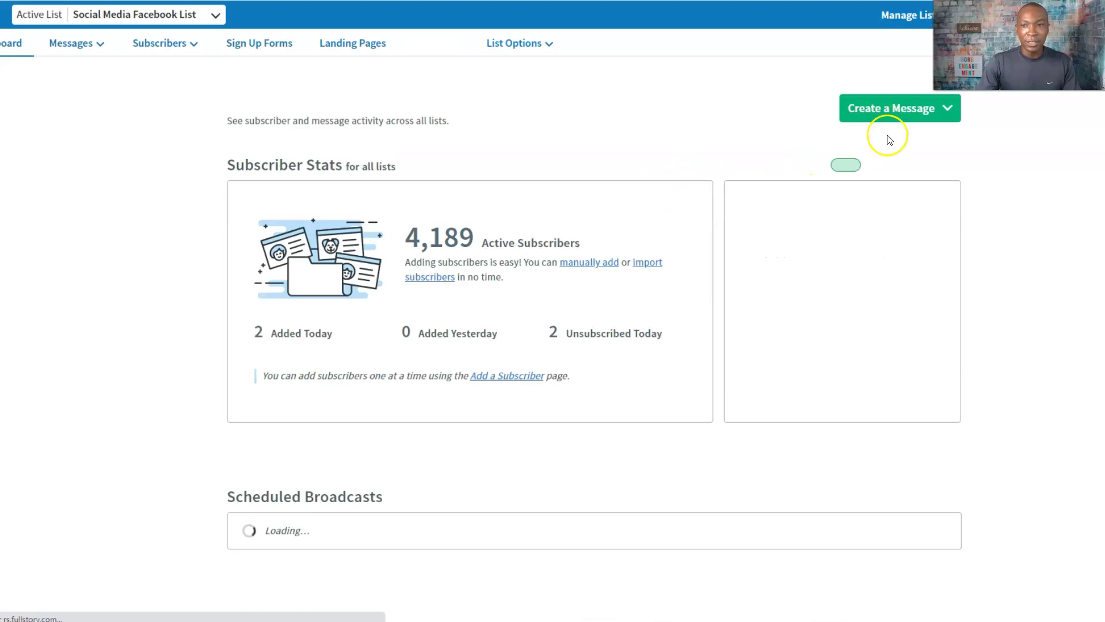